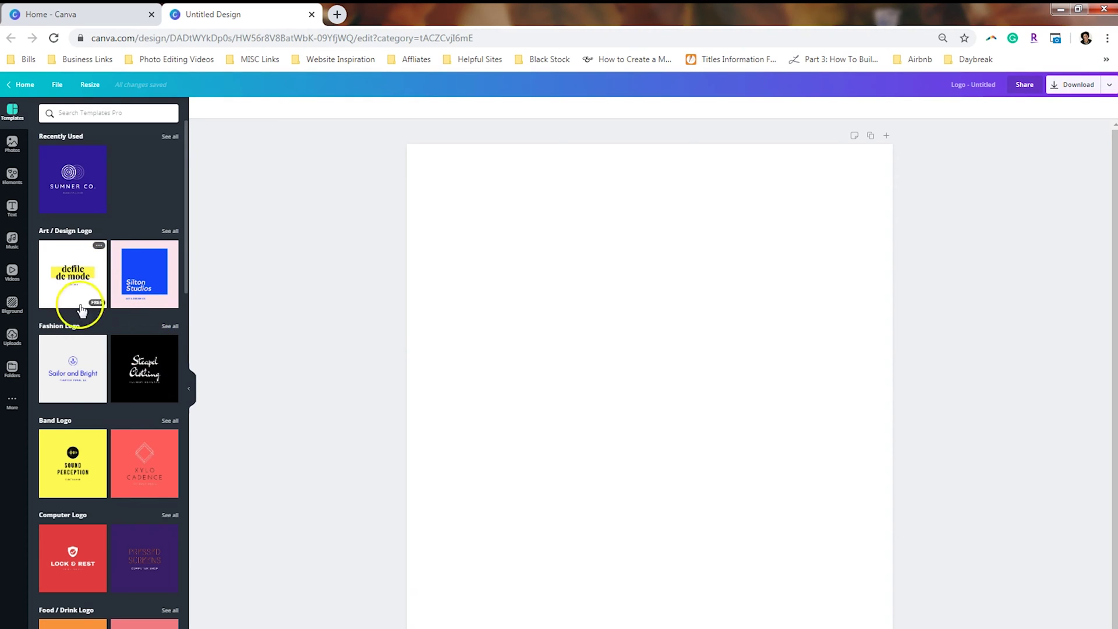
# - Scroll down the Templates panel to browse the logo templates for the blank logo design
pyautogui.scroll(-3, 79, 356)
pyautogui.scroll(-3, 83, 357)
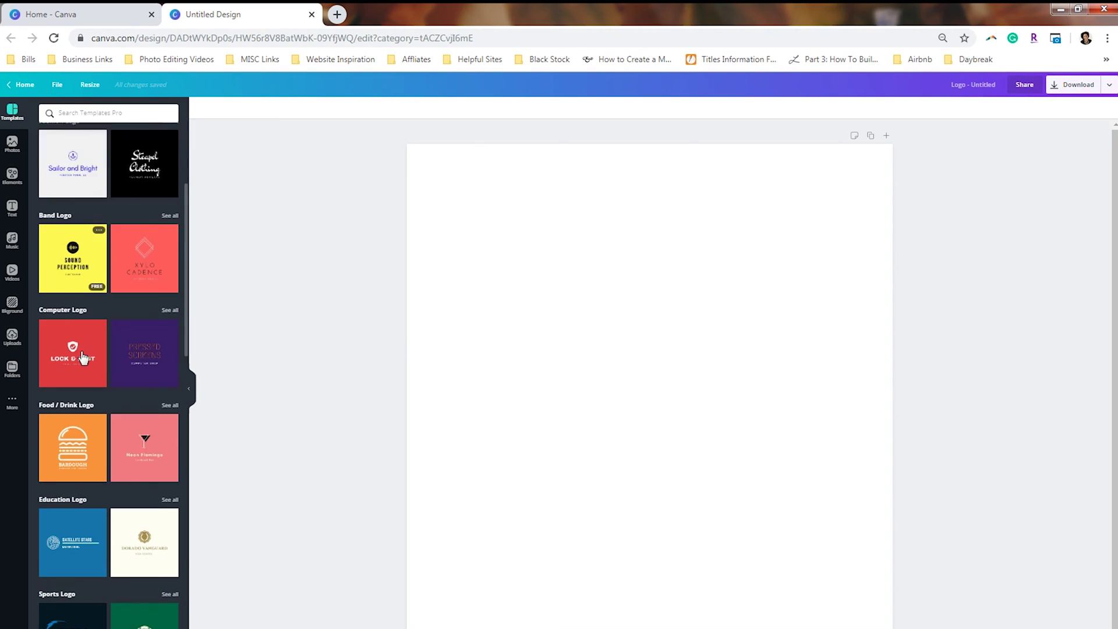
pyautogui.scroll(-8, 83, 357)
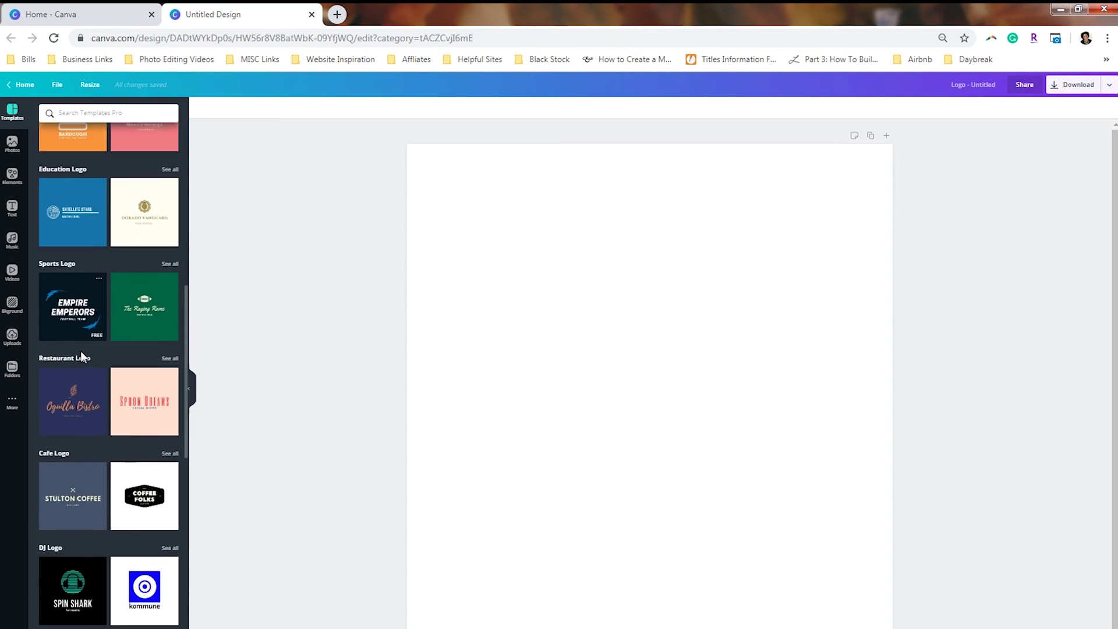
pyautogui.scroll(-10, 81, 356)
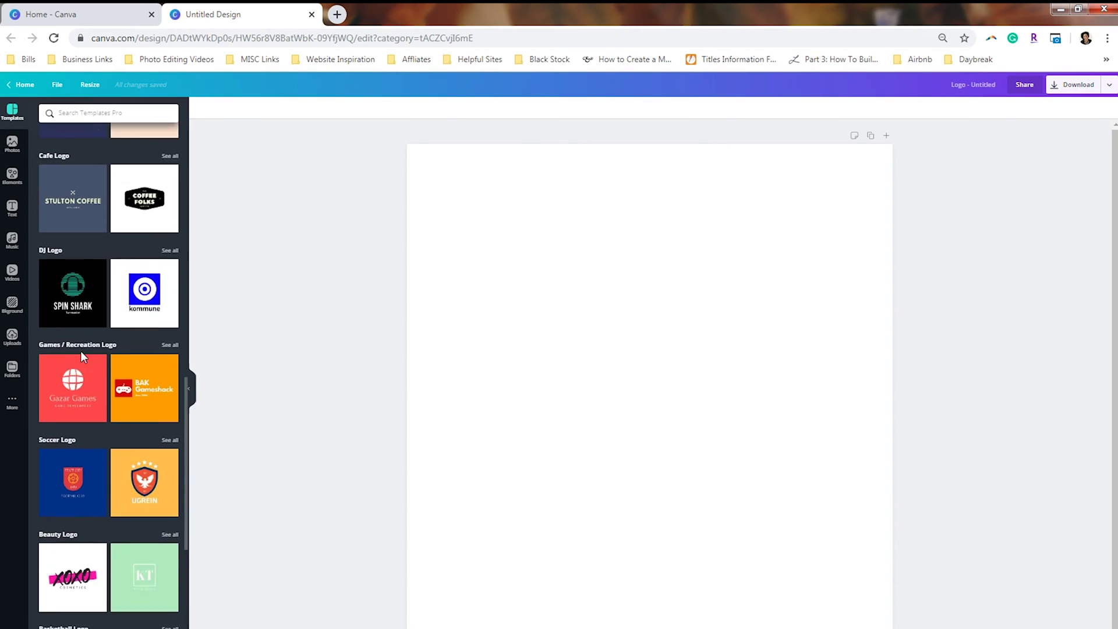
pyautogui.scroll(-9, 82, 356)
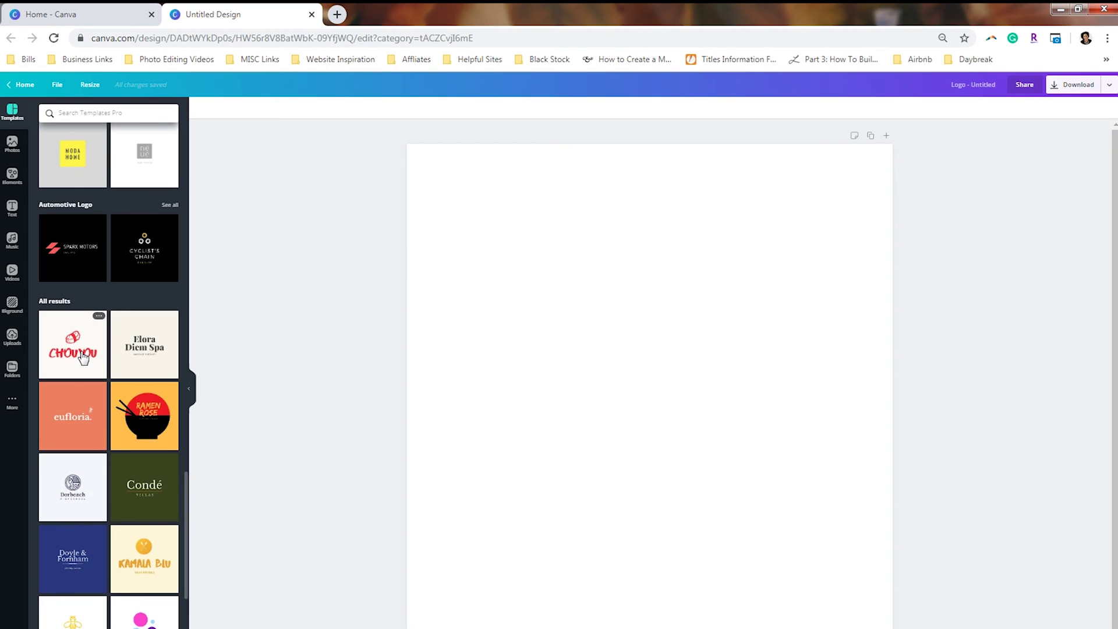
pyautogui.scroll(-13, 83, 358)
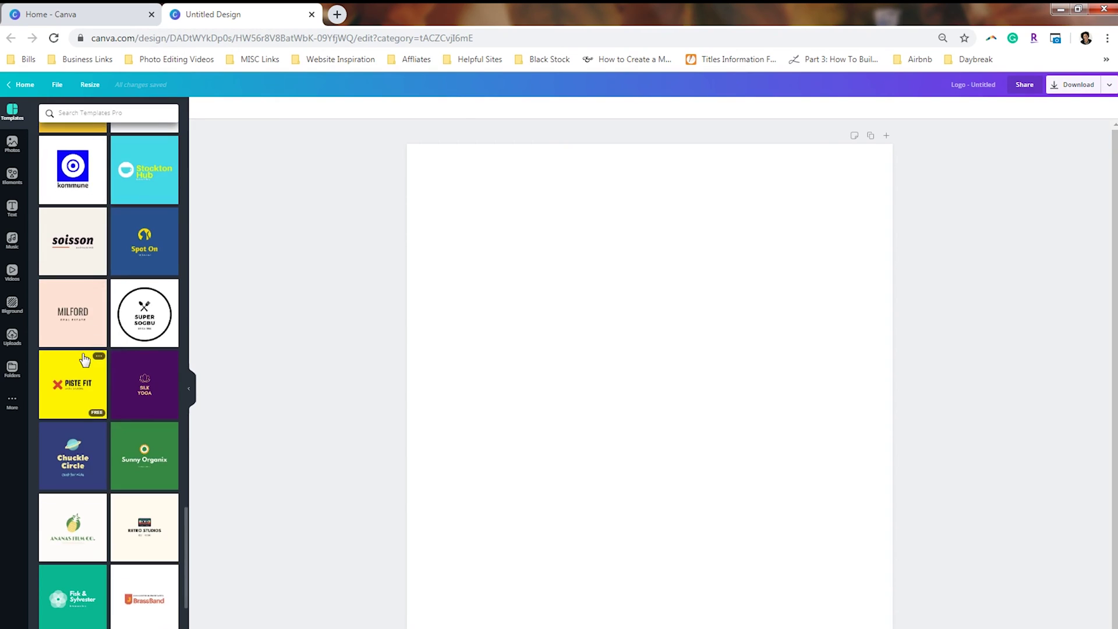
pyautogui.scroll(-3, 84, 359)
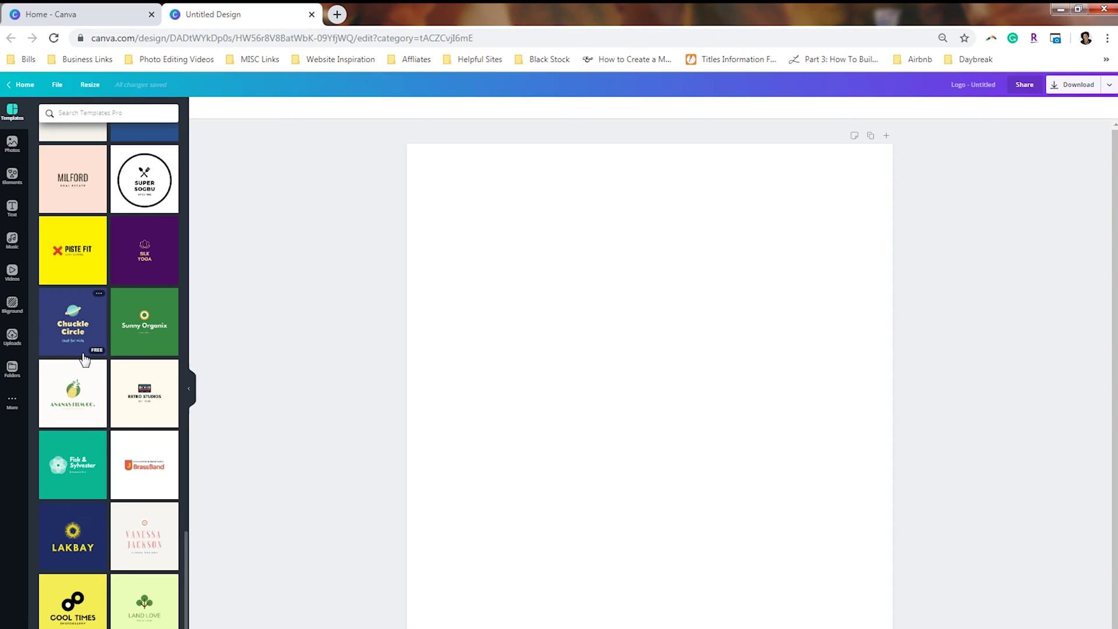
pyautogui.scroll(-4, 85, 358)
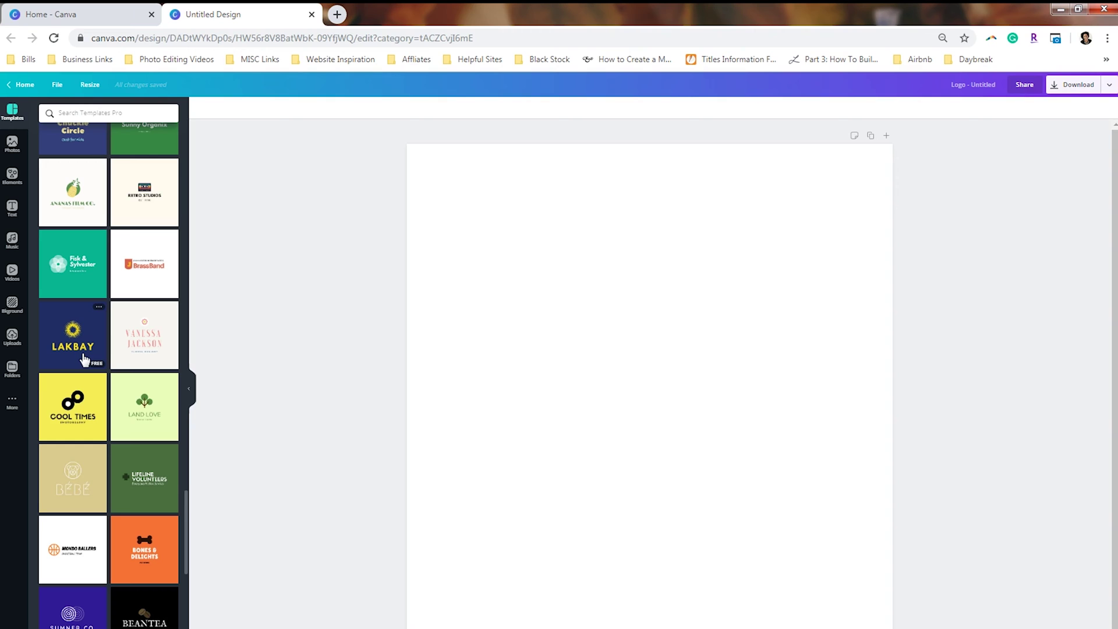
pyautogui.scroll(-6, 84, 358)
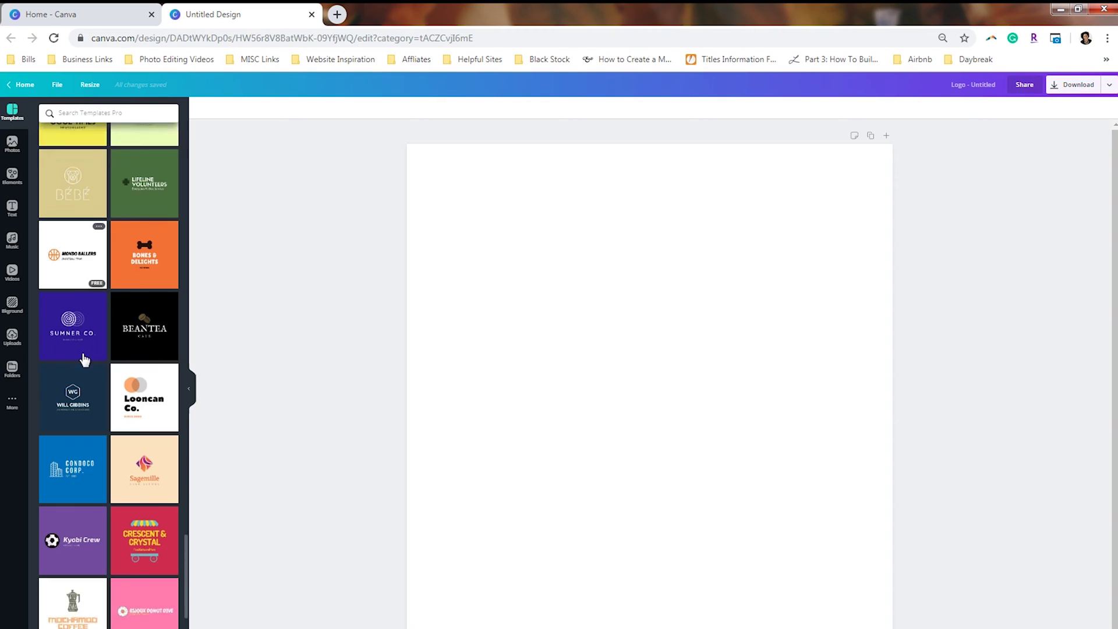
# - Apply the Sagemille High School logo template and delete its peach background colour
pyautogui.click(158, 444)
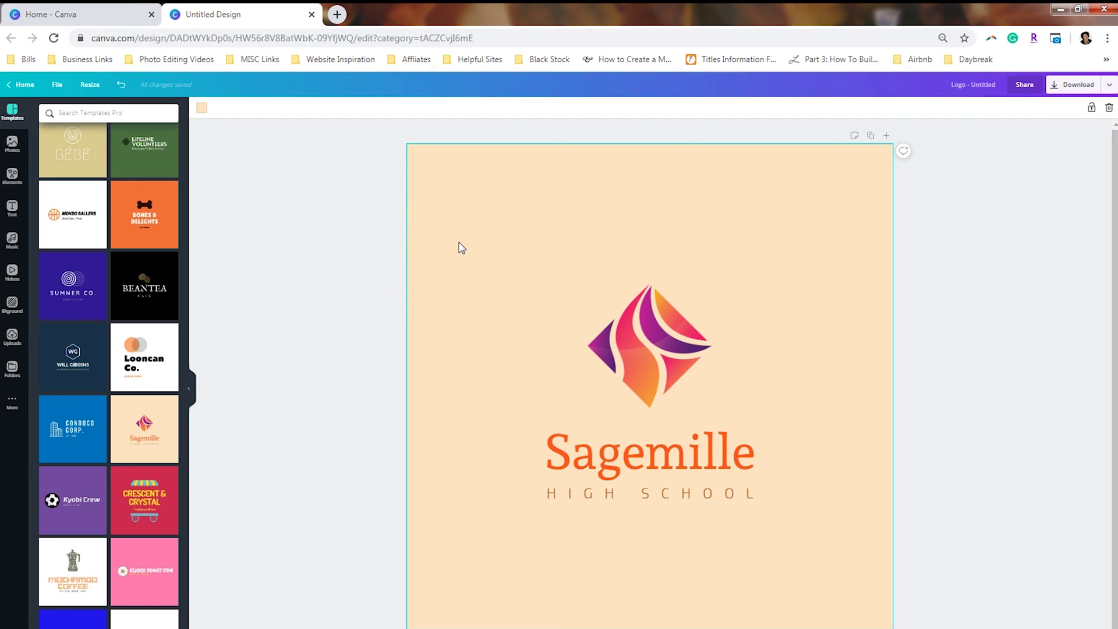
pyautogui.press('Delete')
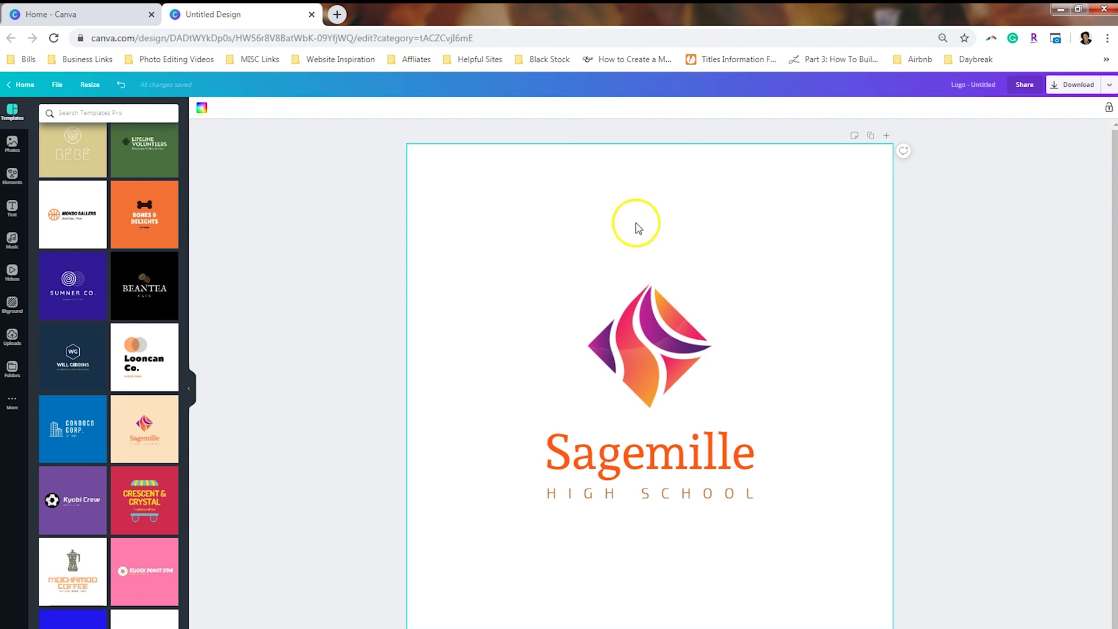
# - Duplicate the logo page, ungroup it, and place the icon left of Sagemille and HIGH SCHOOL
pyautogui.click(871, 137)
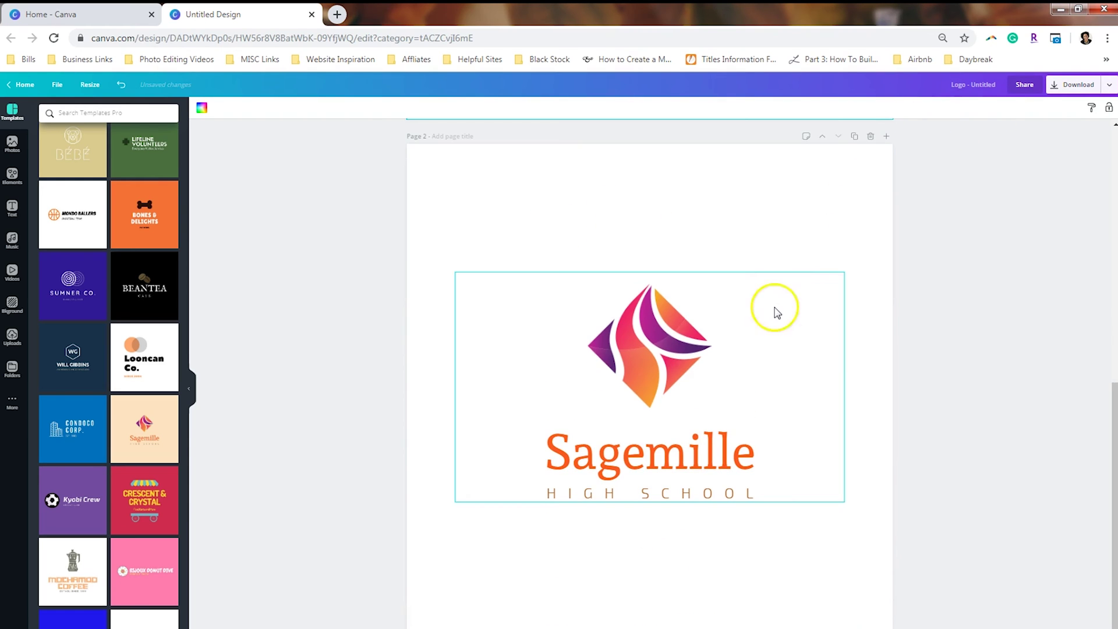
pyautogui.click(712, 365)
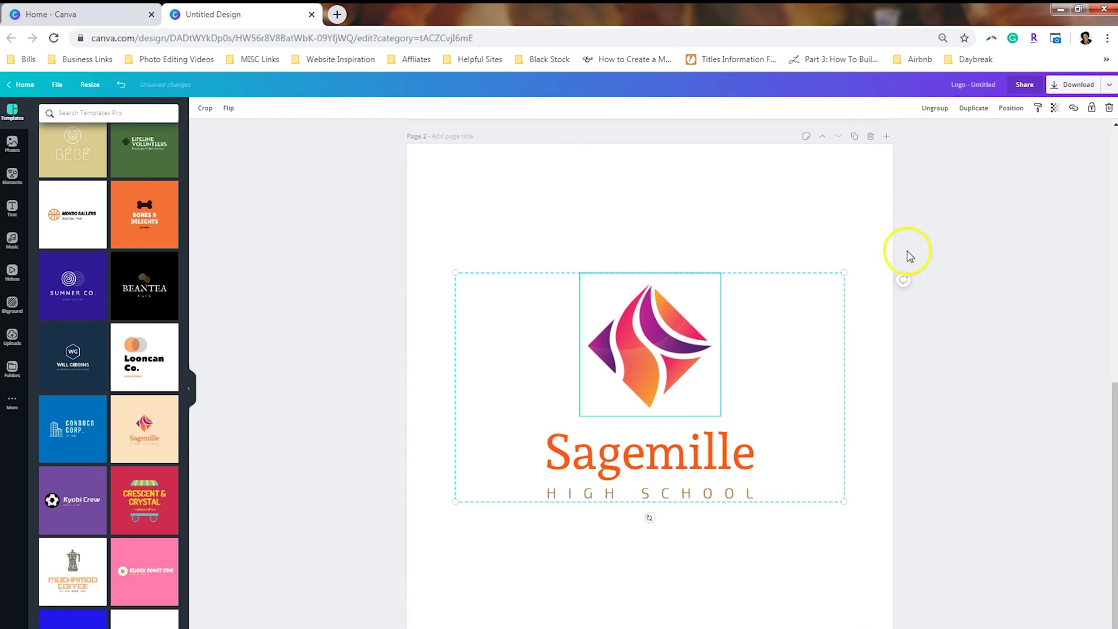
pyautogui.click(945, 111)
pyautogui.click(961, 407)
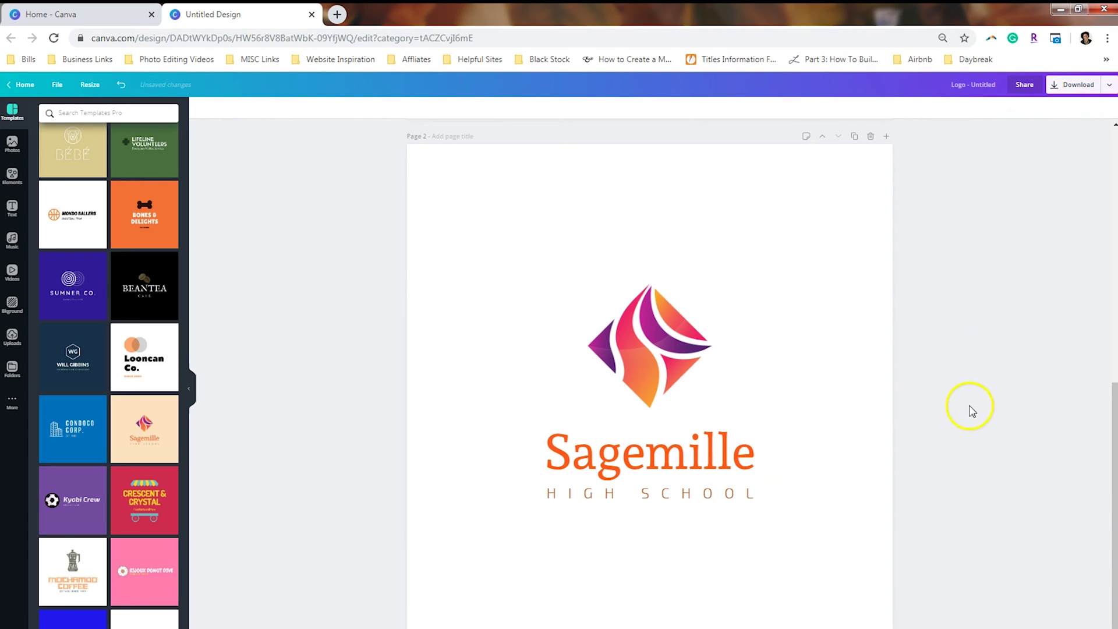
pyautogui.moveTo(664, 348); pyautogui.dragTo(513, 397)
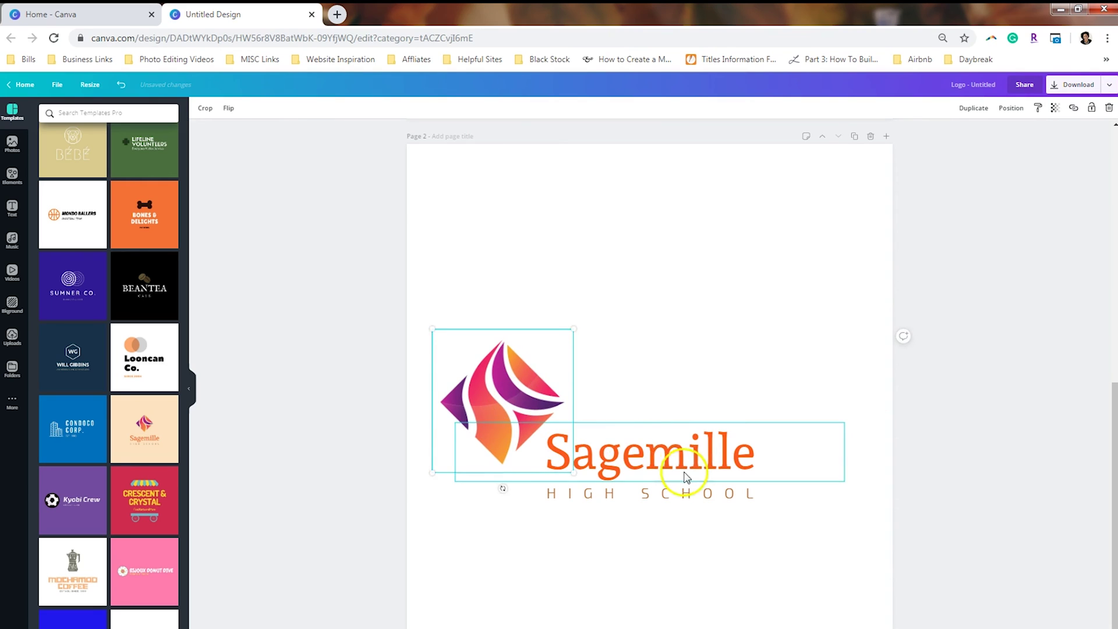
pyautogui.moveTo(688, 461); pyautogui.dragTo(711, 379)
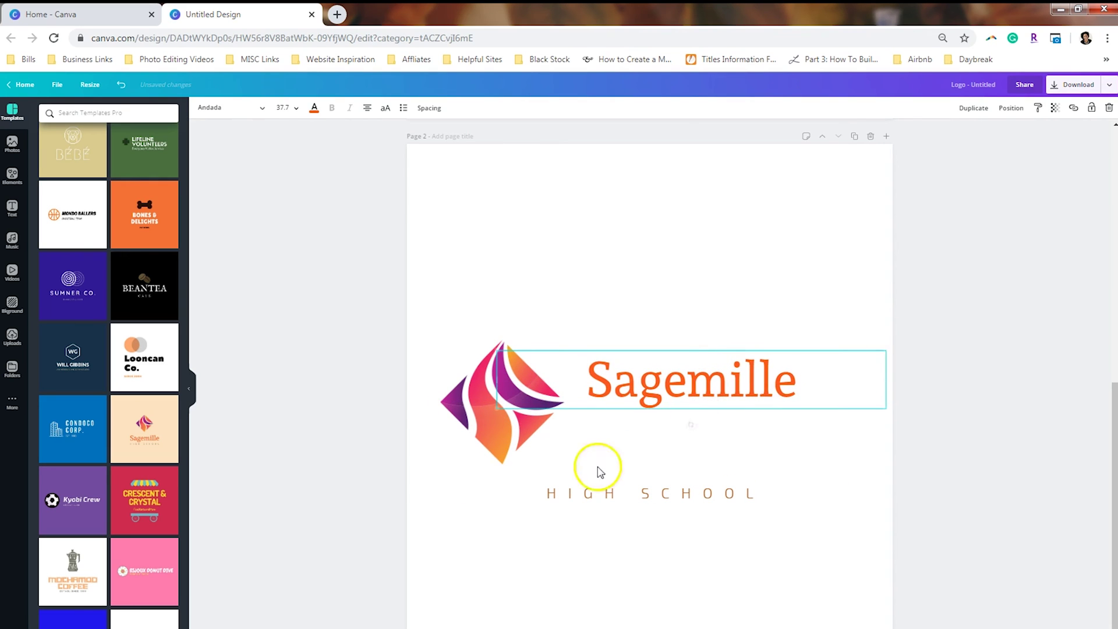
pyautogui.moveTo(588, 492); pyautogui.dragTo(633, 412)
pyautogui.click(760, 477)
# - Nudge HIGH SCHOOL slightly lower beneath Sagemille on page 2
pyautogui.scroll(2, 780, 504)
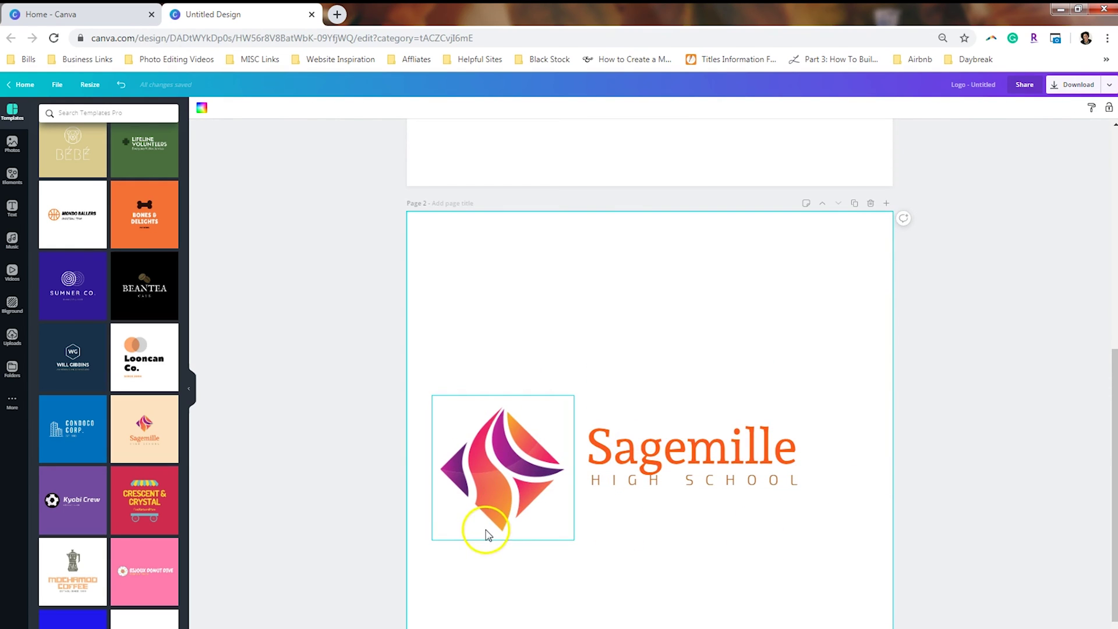
pyautogui.scroll(3, 770, 470)
pyautogui.scroll(5, 770, 469)
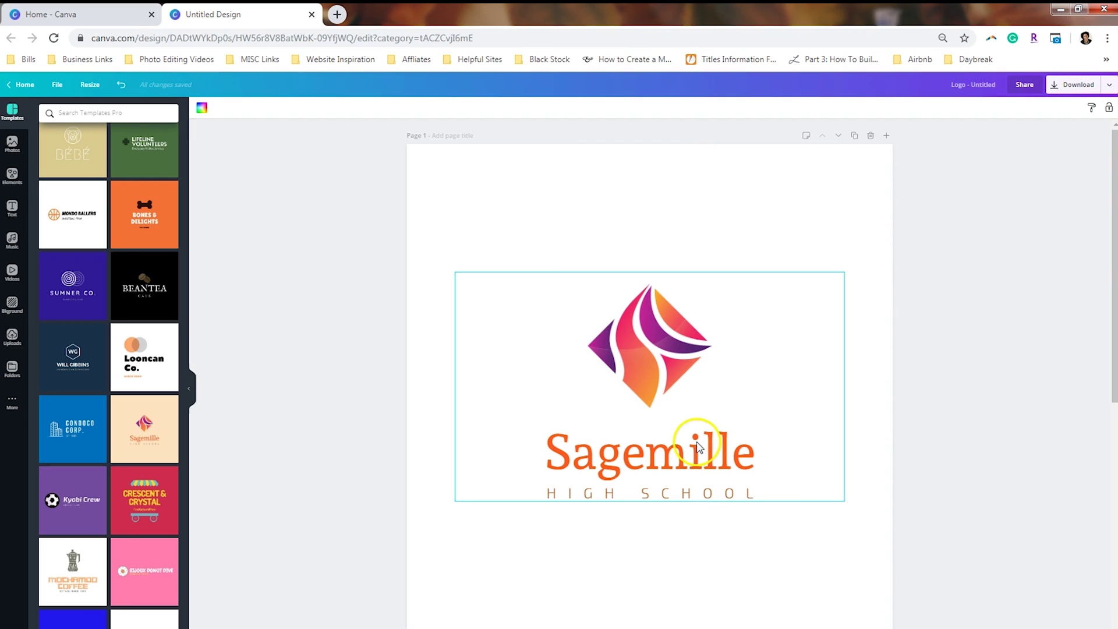
pyautogui.scroll(-8, 699, 431)
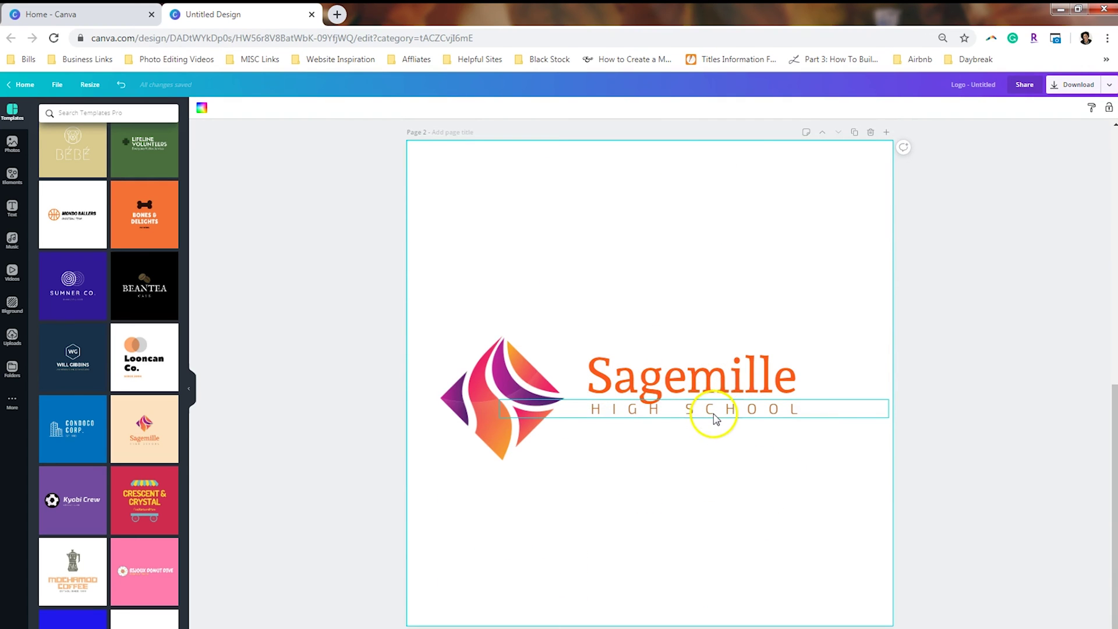
pyautogui.moveTo(714, 415); pyautogui.dragTo(713, 421)
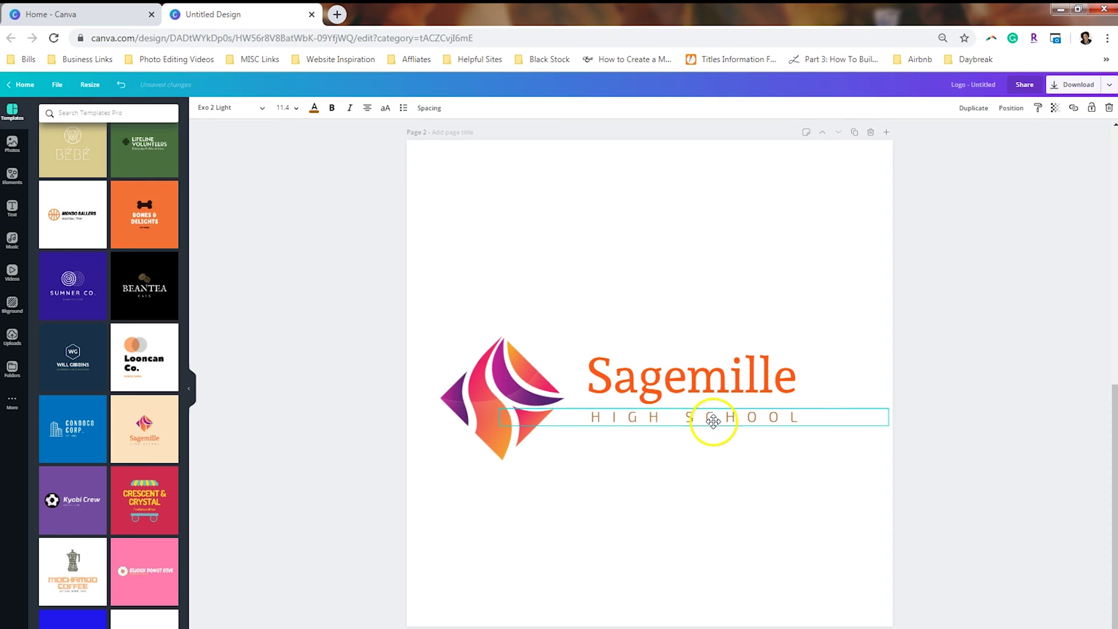
pyautogui.click(732, 482)
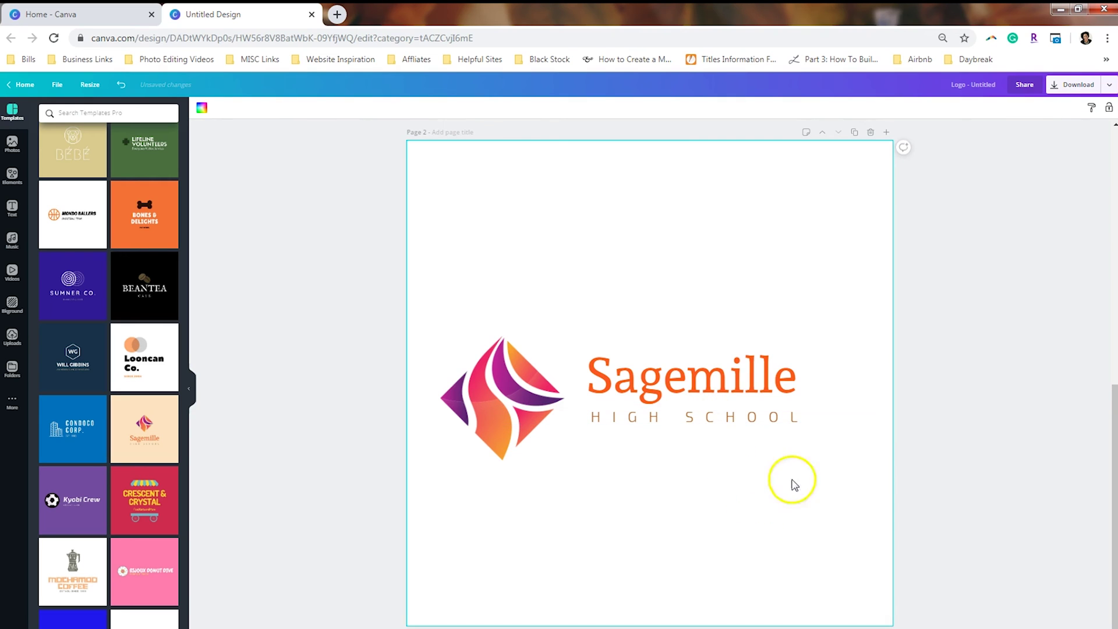
pyautogui.scroll(5, 825, 450)
pyautogui.scroll(3, 826, 450)
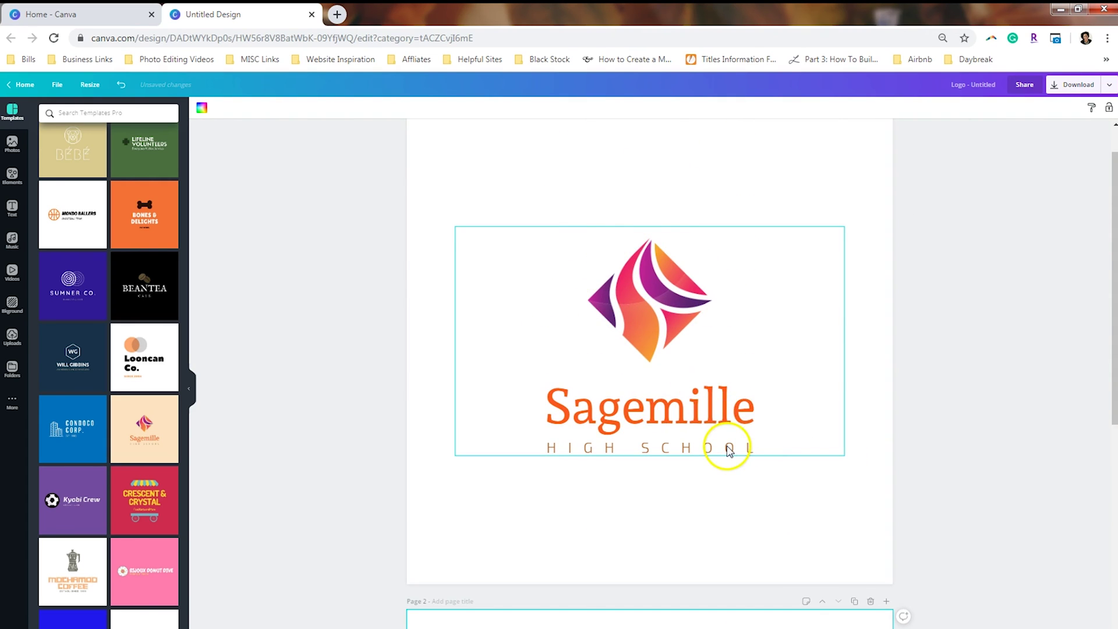
pyautogui.scroll(-6, 726, 446)
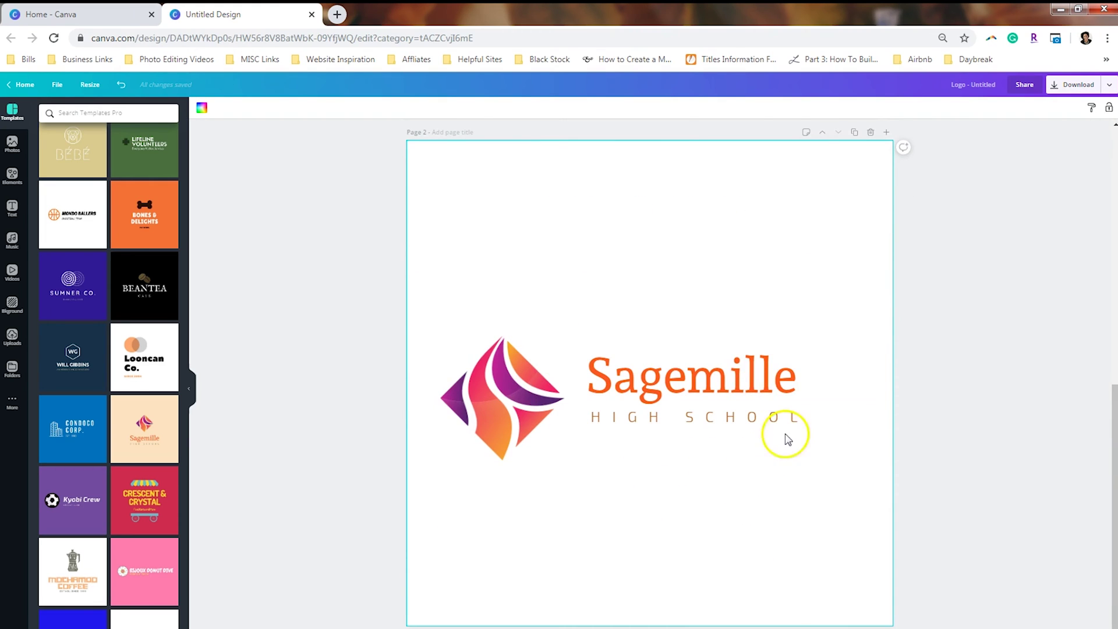
# - Duplicate page 2, then shrink Sagemille and HIGH SCHOOL and line them up on one row
pyautogui.click(854, 132)
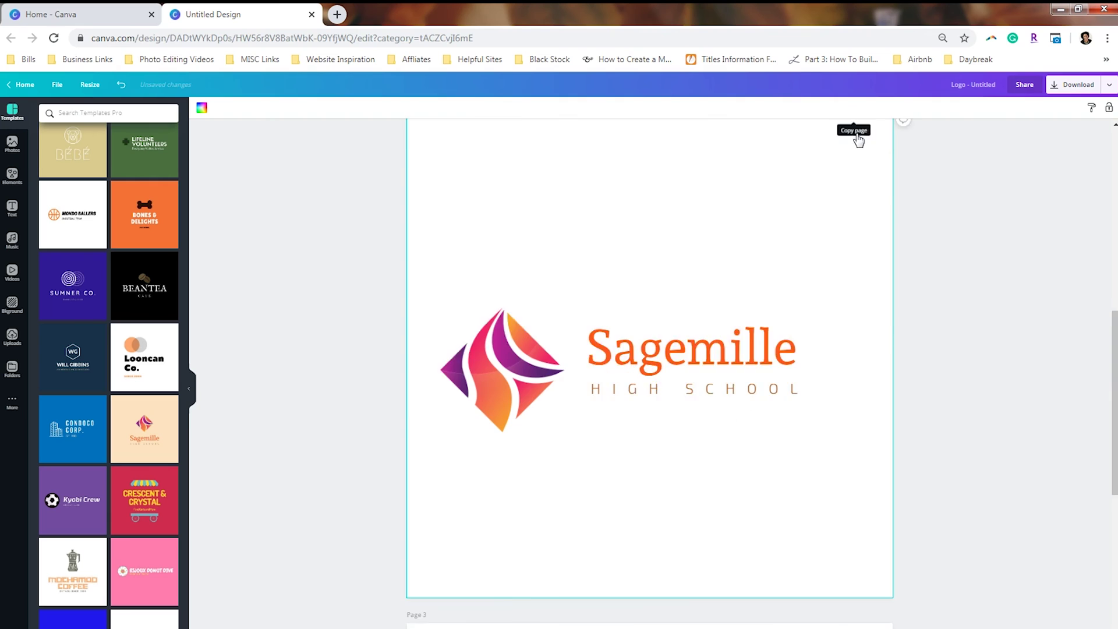
pyautogui.click(671, 427)
pyautogui.moveTo(671, 427); pyautogui.dragTo(754, 267)
pyautogui.moveTo(673, 379); pyautogui.dragTo(552, 269)
pyautogui.click(681, 261)
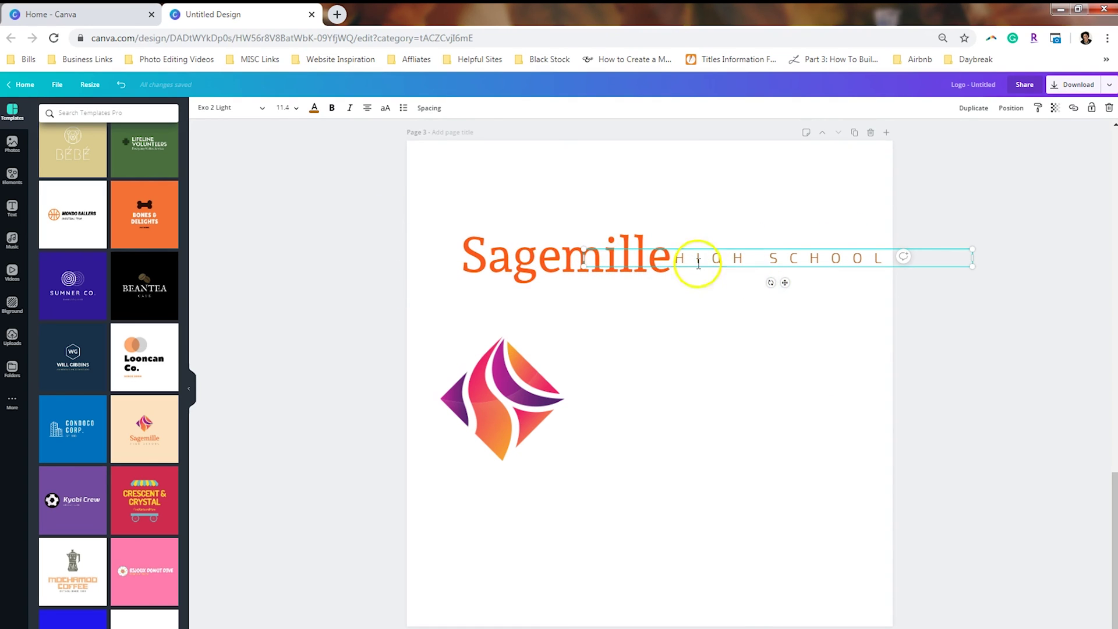
pyautogui.click(553, 251)
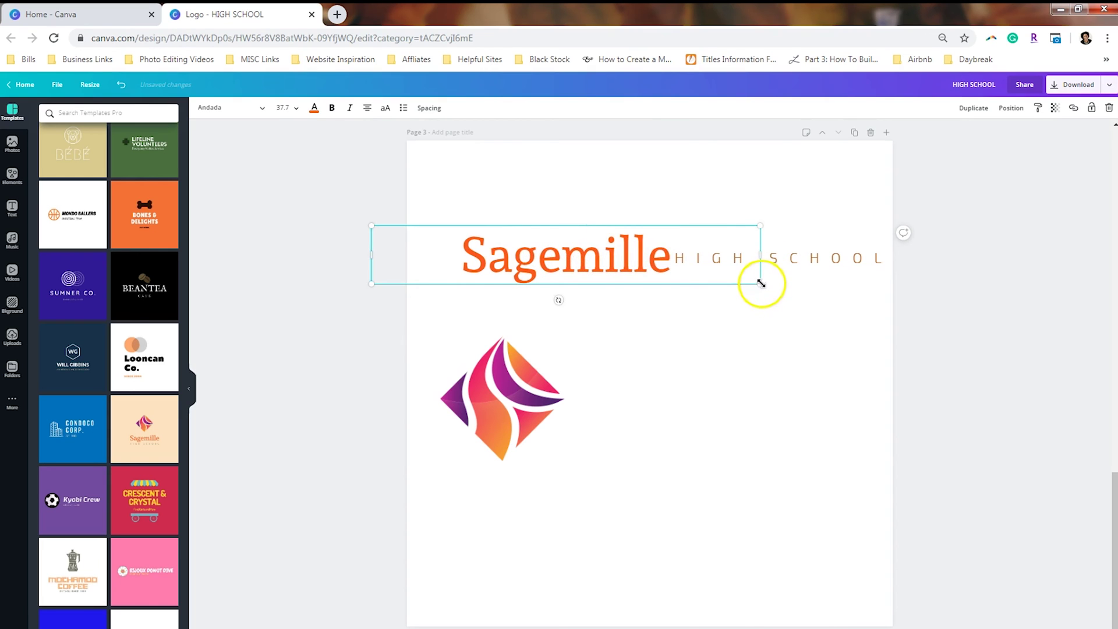
pyautogui.moveTo(762, 282); pyautogui.dragTo(611, 257)
pyautogui.click(739, 260)
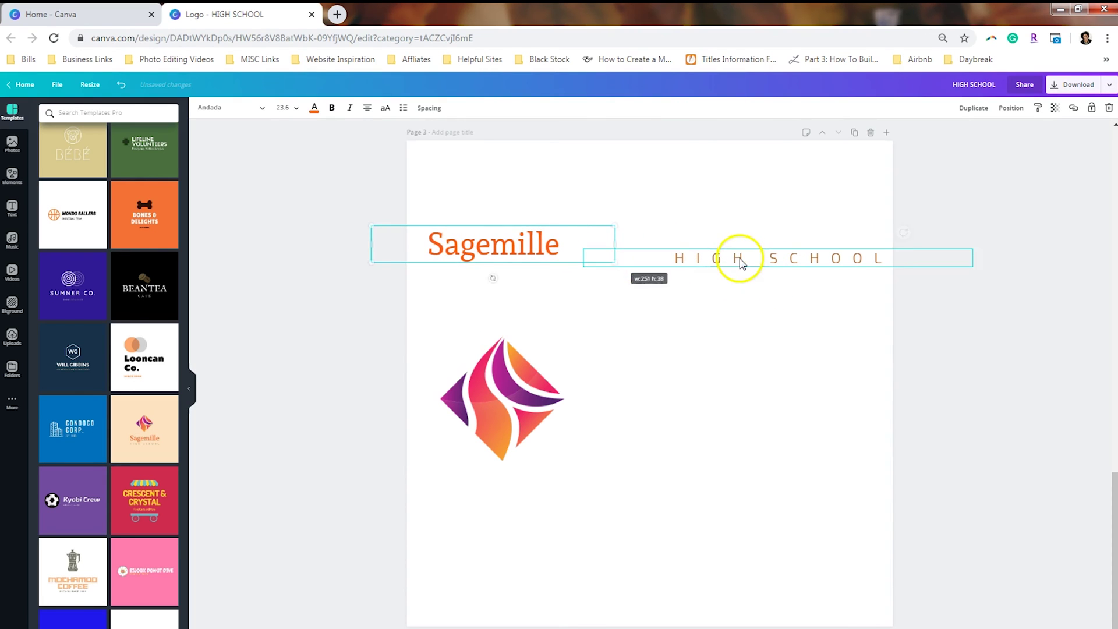
pyautogui.moveTo(971, 268); pyautogui.dragTo(875, 256)
pyautogui.moveTo(536, 252); pyautogui.dragTo(622, 252)
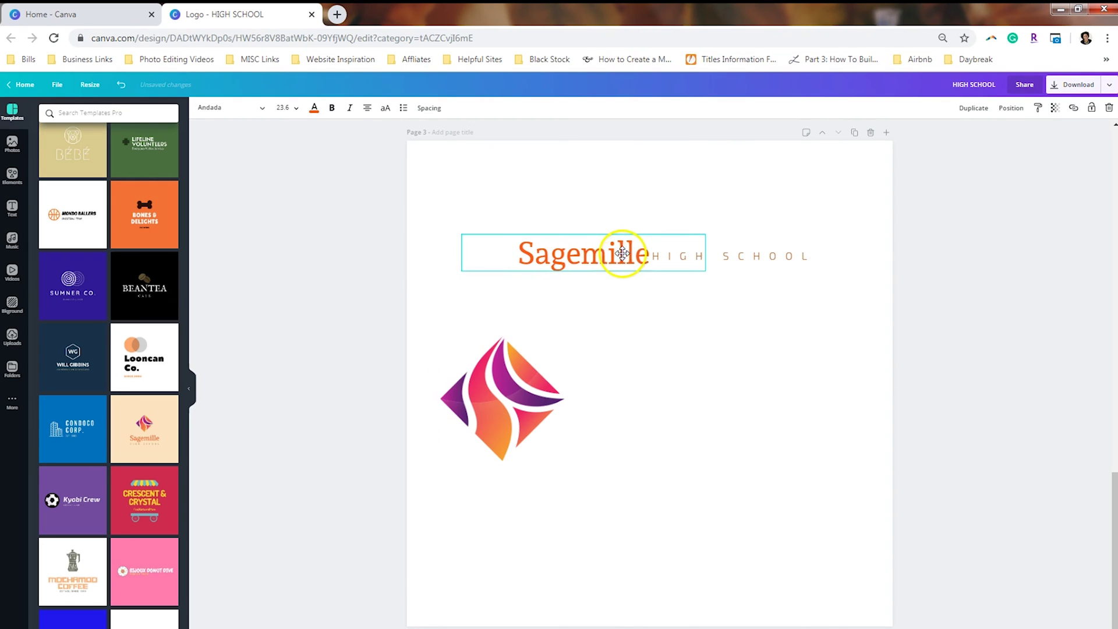
# - Shrink the diamond logo to about 98×99 and place it left of the text, adjusting spacing
pyautogui.moveTo(505, 398); pyautogui.dragTo(476, 261)
pyautogui.moveTo(546, 333); pyautogui.dragTo(501, 288)
pyautogui.moveTo(460, 248); pyautogui.dragTo(473, 255)
pyautogui.moveTo(761, 252); pyautogui.dragTo(776, 251)
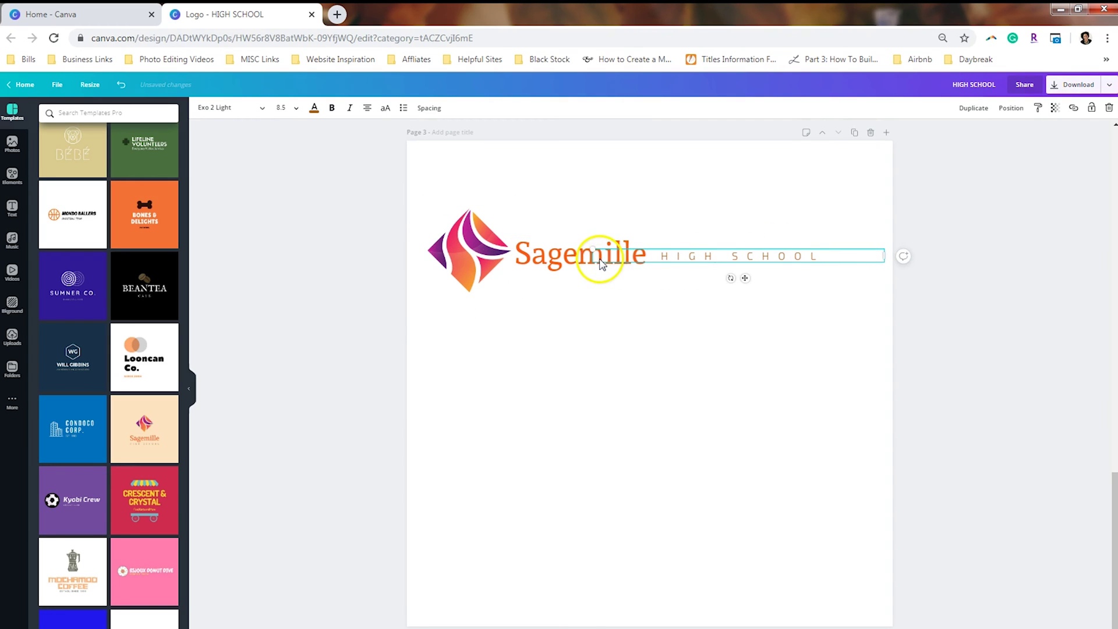
pyautogui.click(622, 327)
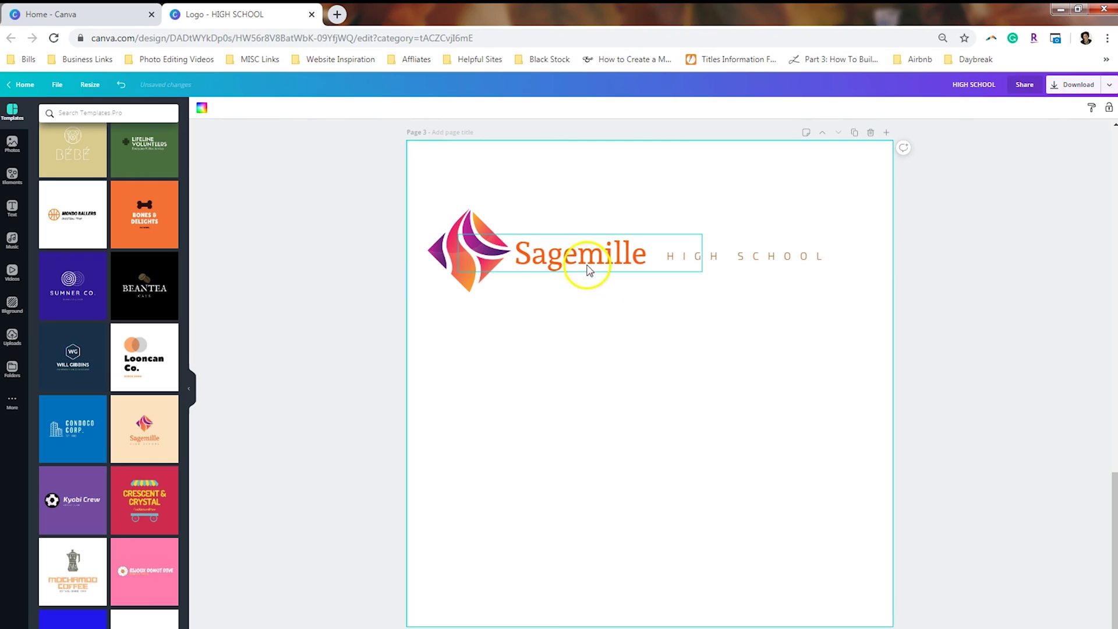
pyautogui.moveTo(544, 260)
pyautogui.mouseDown()
pyautogui.moveTo(573, 260)
pyautogui.moveTo(563, 260)
pyautogui.mouseUp()
pyautogui.click(639, 349)
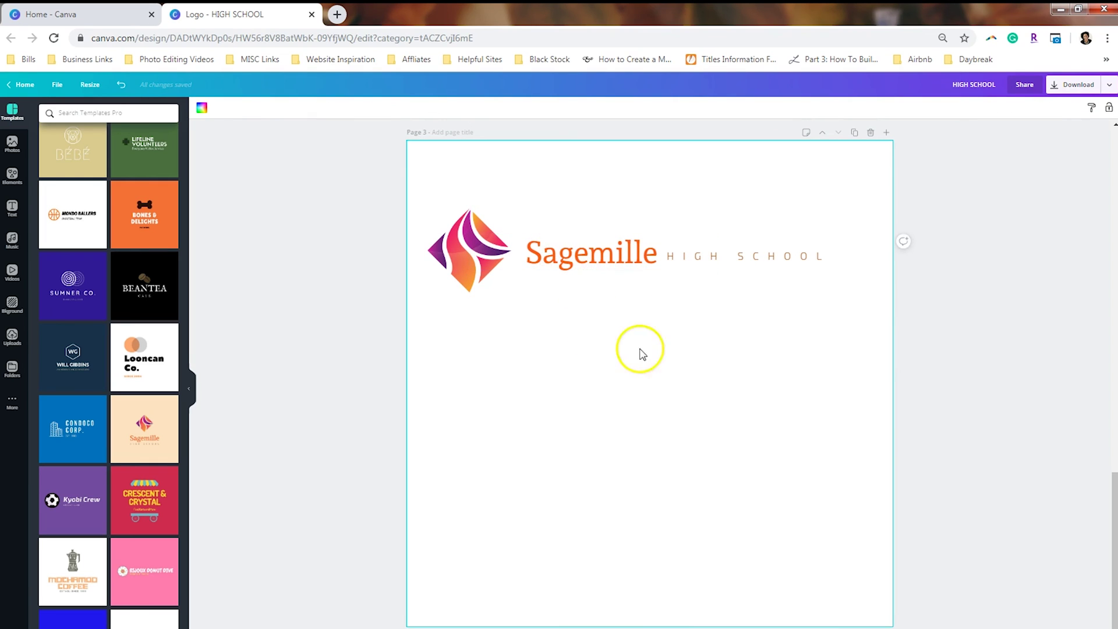
# - Duplicate page 3 and delete the Sagemille and HIGH SCHOOL text boxes
pyautogui.scroll(3, 661, 361)
pyautogui.scroll(10, 664, 425)
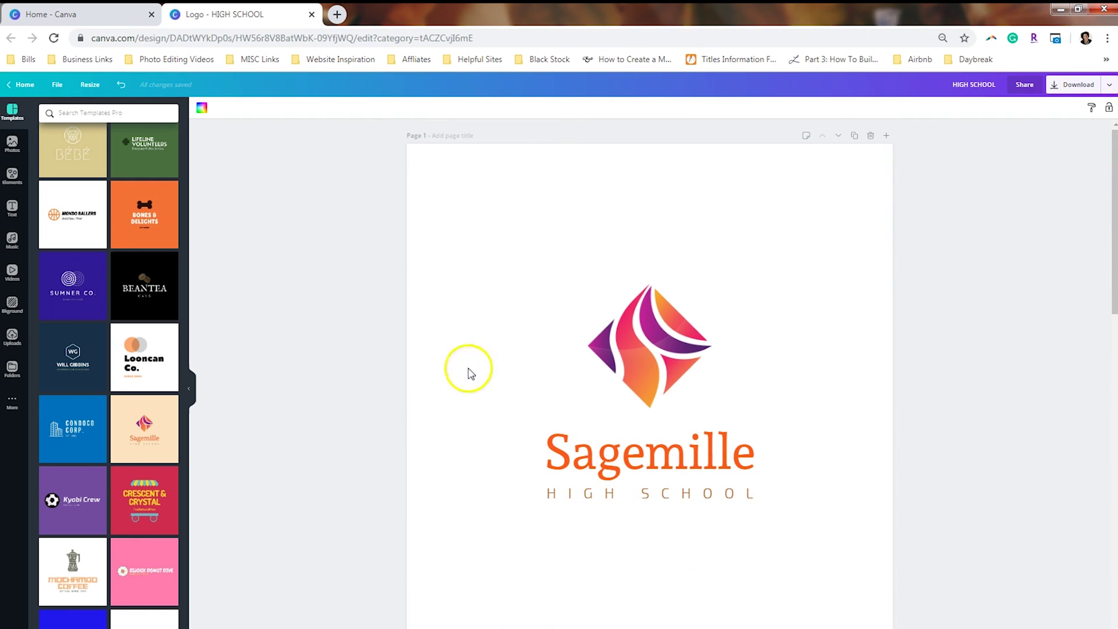
pyautogui.scroll(-5, 499, 487)
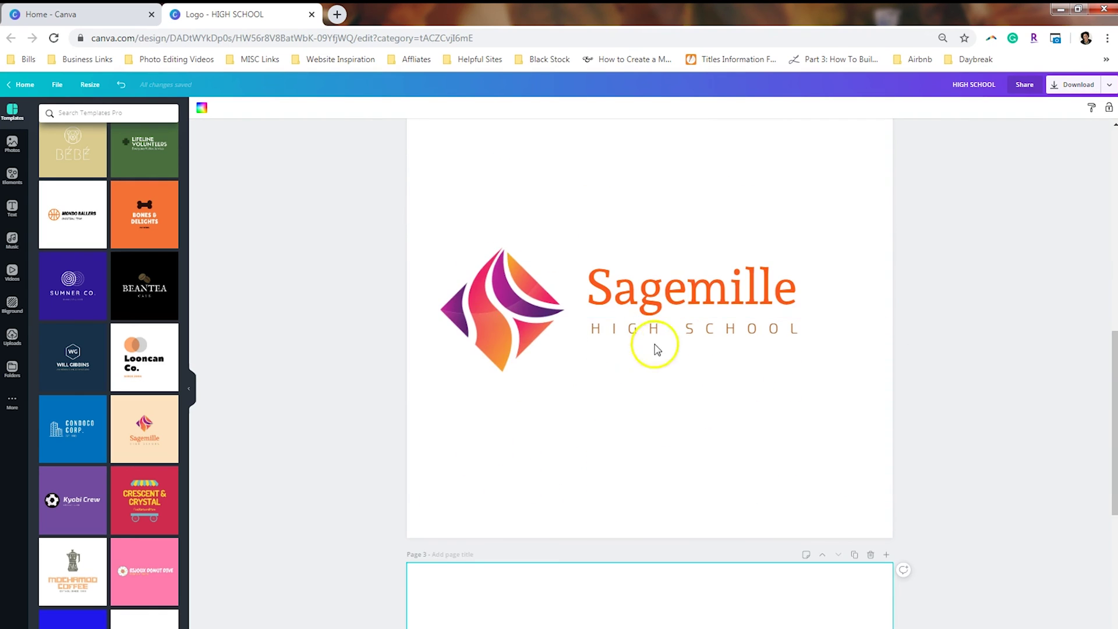
pyautogui.scroll(-5, 656, 347)
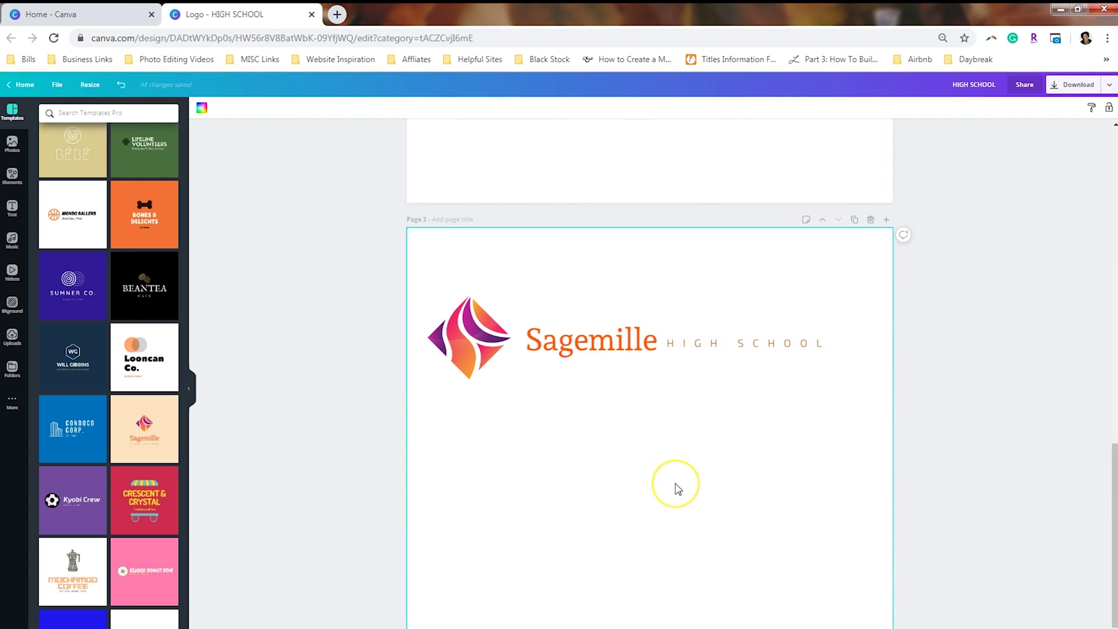
pyautogui.scroll(-2, 669, 488)
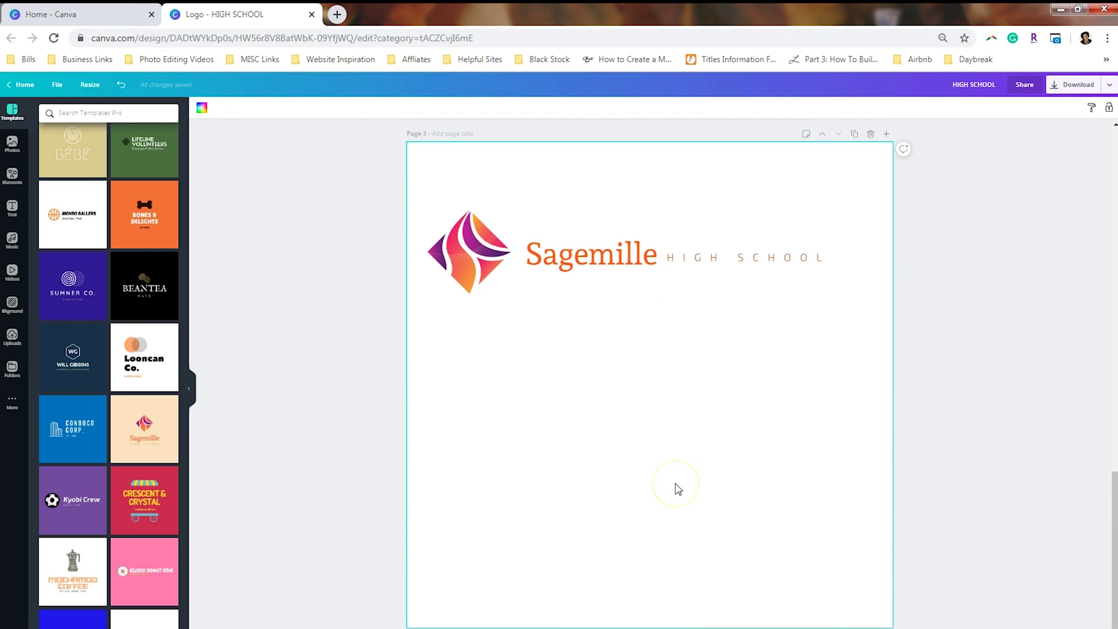
pyautogui.click(854, 133)
pyautogui.click(621, 266)
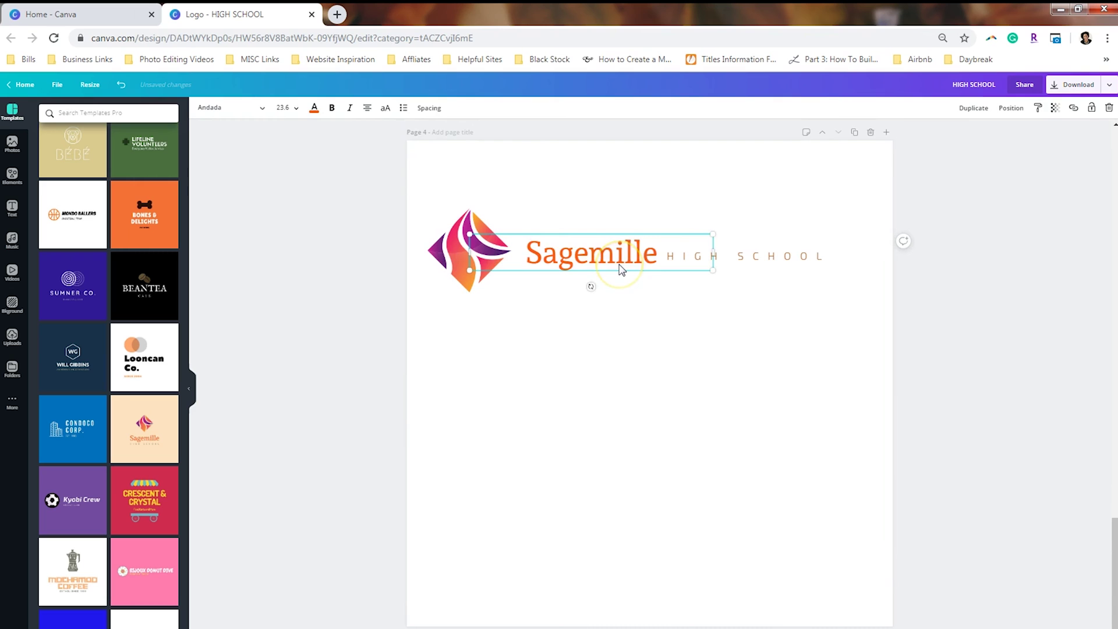
pyautogui.press('Delete')
pyautogui.click(704, 258)
pyautogui.press('Delete')
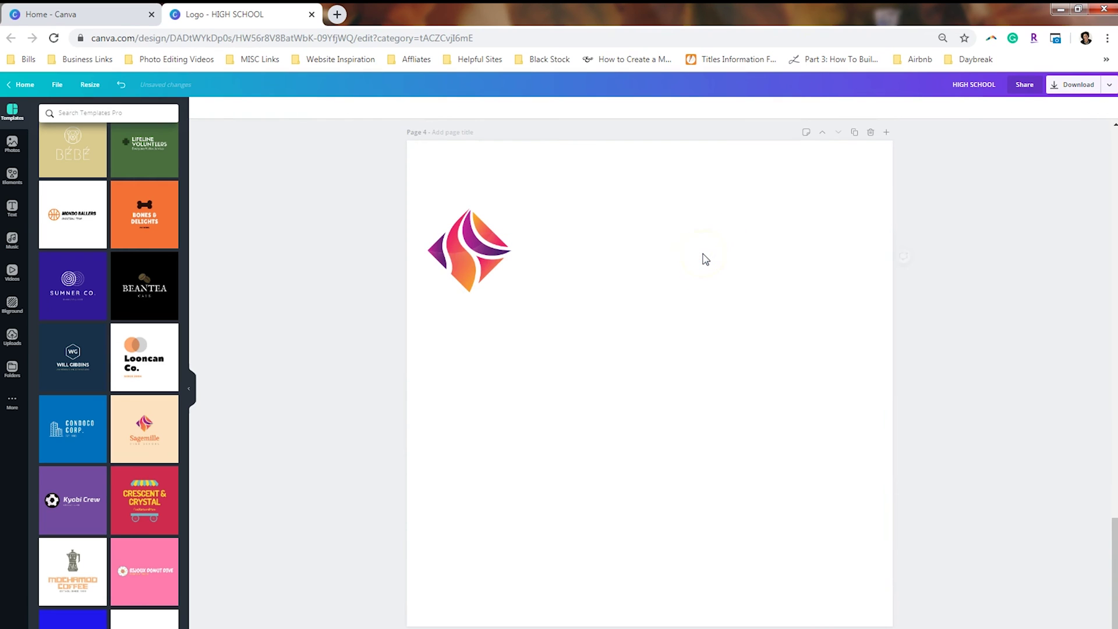
# - Enlarge the remaining diamond mark to fill most of page 4 and centre it
pyautogui.click(507, 280)
pyautogui.moveTo(518, 293); pyautogui.dragTo(849, 624)
pyautogui.moveTo(669, 407); pyautogui.dragTo(648, 389)
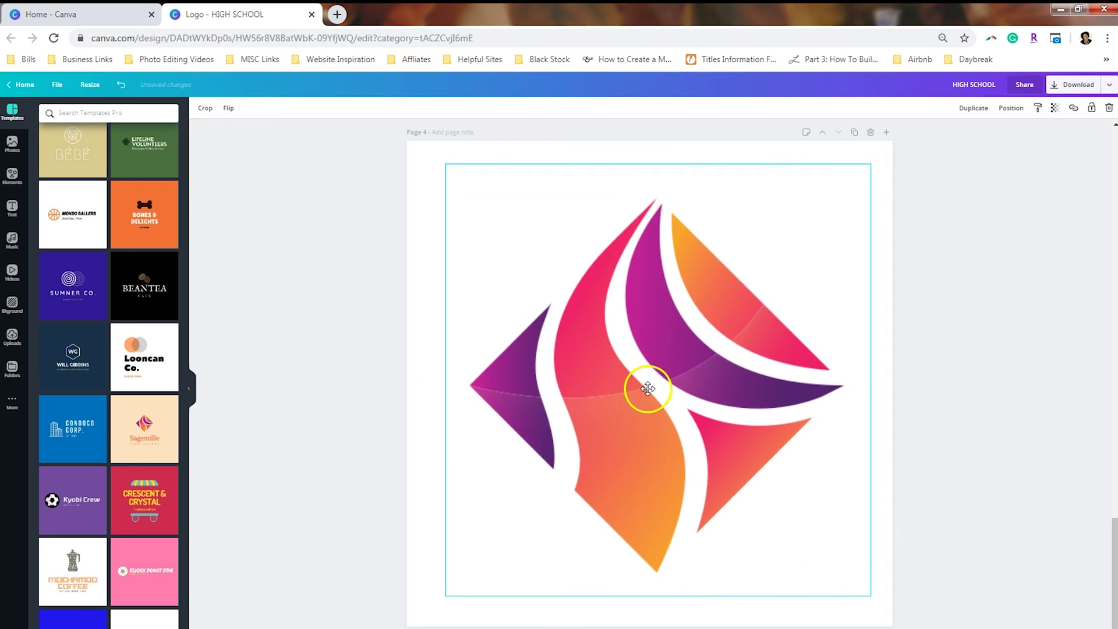
pyautogui.click(961, 379)
pyautogui.scroll(3, 789, 474)
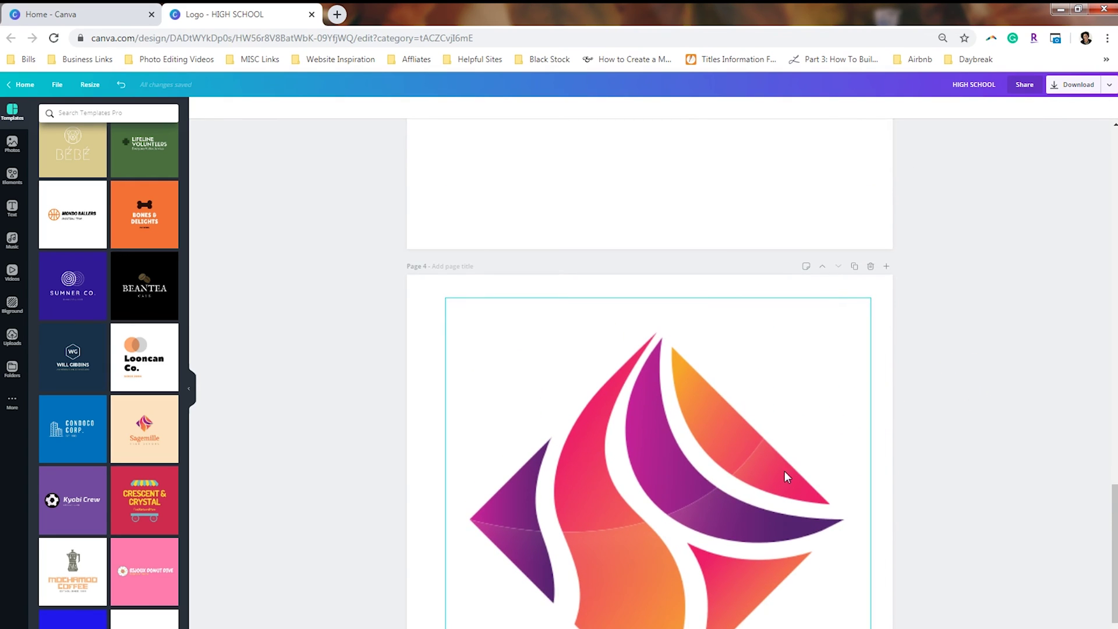
pyautogui.click(529, 515)
pyautogui.scroll(-2, 665, 596)
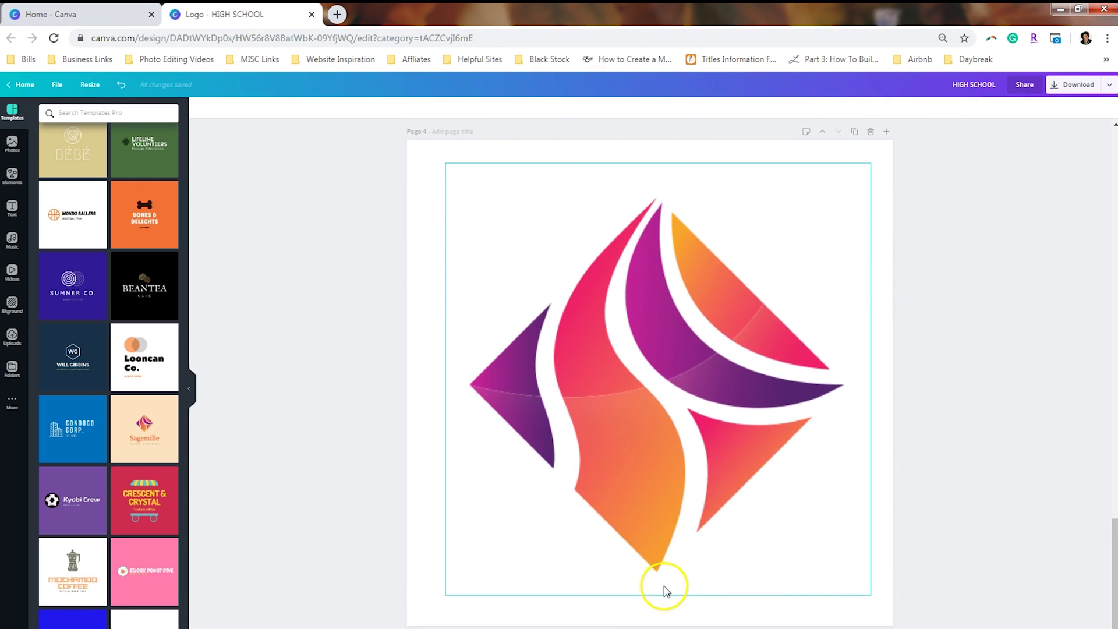
pyautogui.scroll(10, 664, 588)
pyautogui.scroll(10, 667, 591)
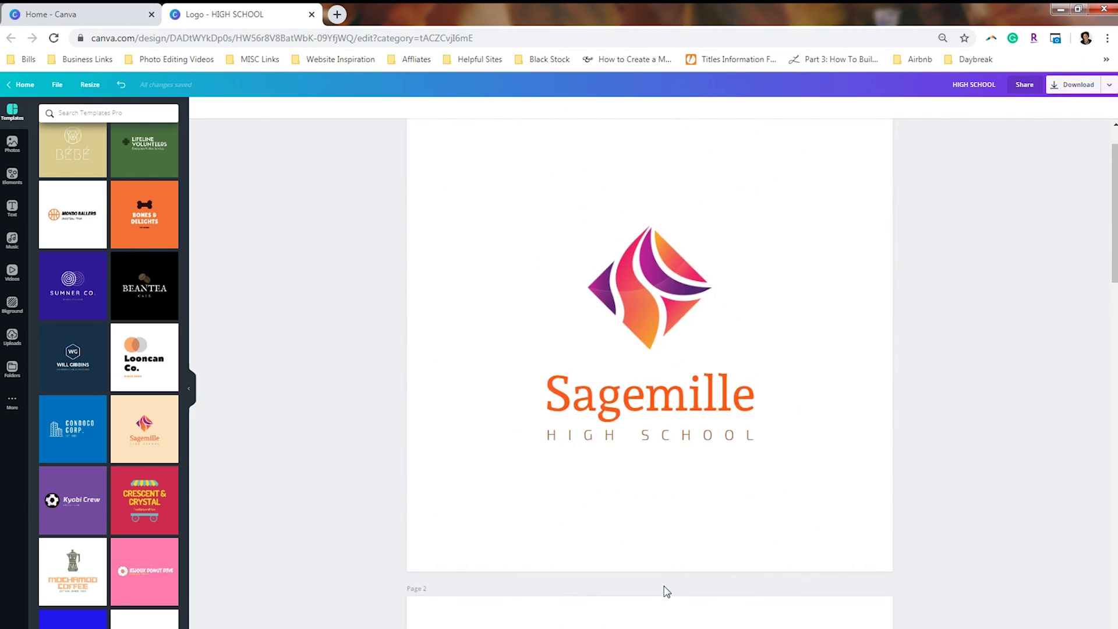
pyautogui.scroll(-5, 667, 591)
pyautogui.scroll(-15, 666, 591)
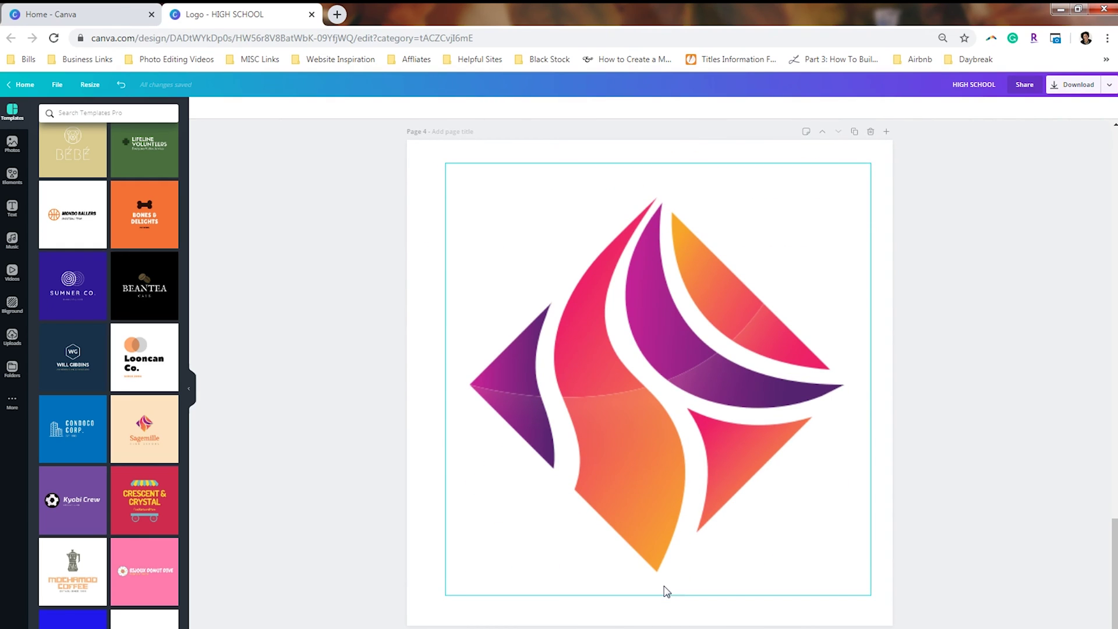
pyautogui.scroll(15, 666, 591)
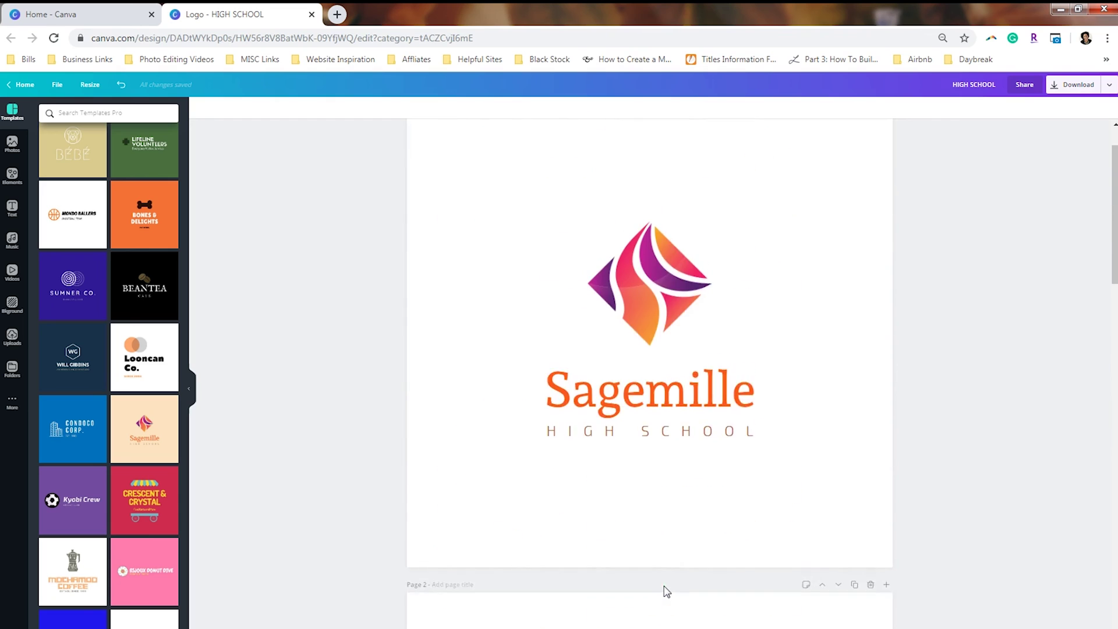
pyautogui.scroll(1, 666, 591)
# - Resize the design to a 940 × 788 px Facebook Post
pyautogui.click(89, 85)
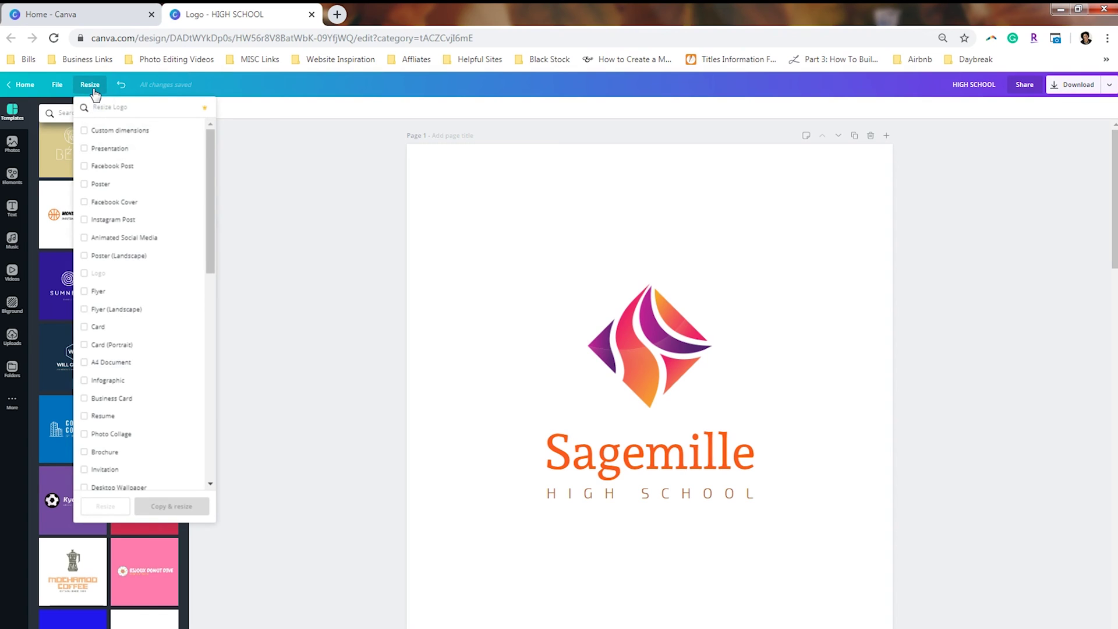
pyautogui.click(122, 169)
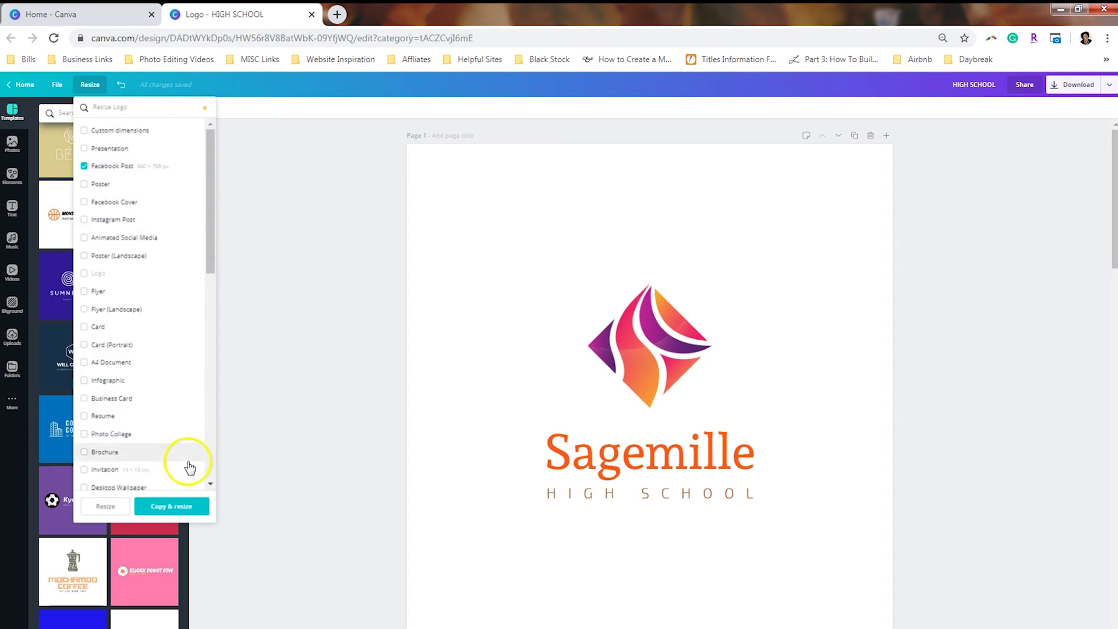
pyautogui.click(107, 507)
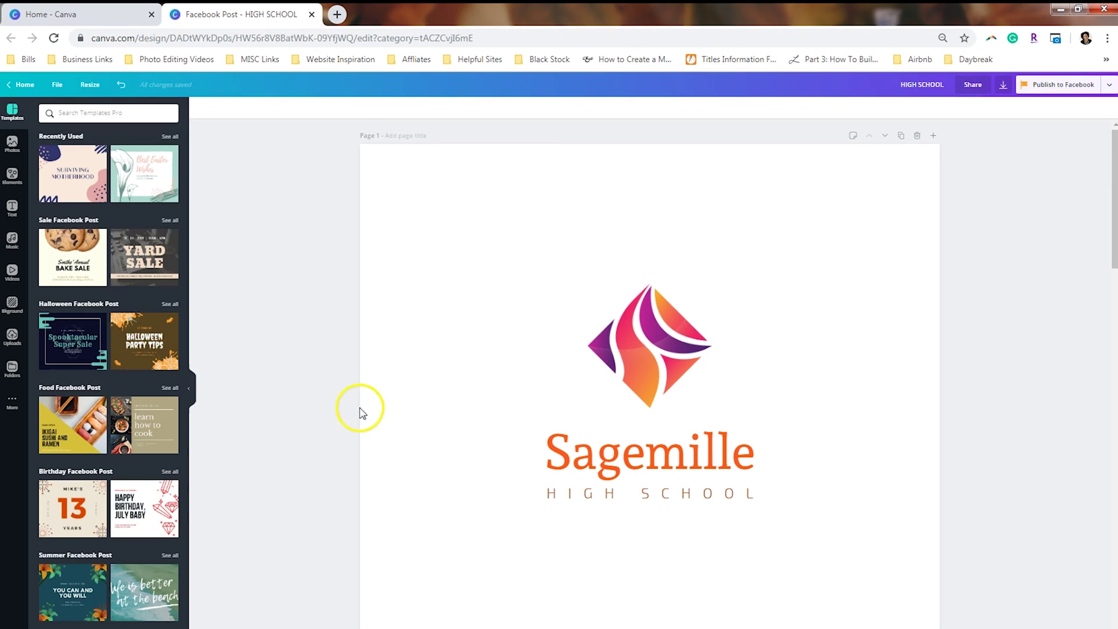
pyautogui.click(595, 331)
# - Enlarge the stacked logo on page 1 and move it up and left
pyautogui.click(625, 354)
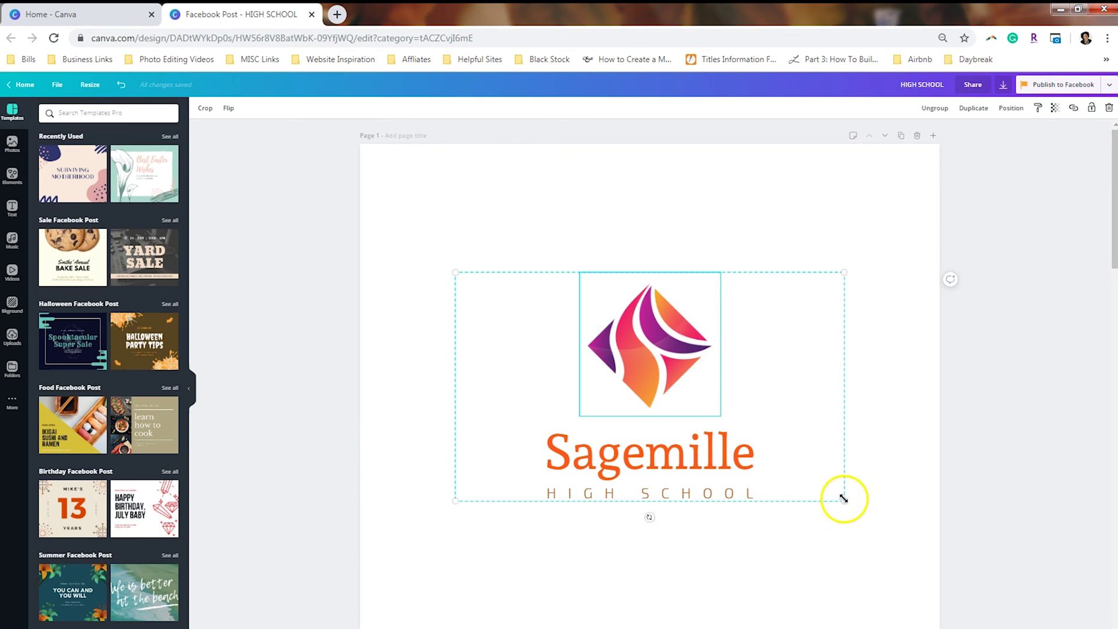
pyautogui.moveTo(843, 499); pyautogui.dragTo(1028, 609)
pyautogui.moveTo(755, 350); pyautogui.dragTo(641, 259)
pyautogui.click(976, 334)
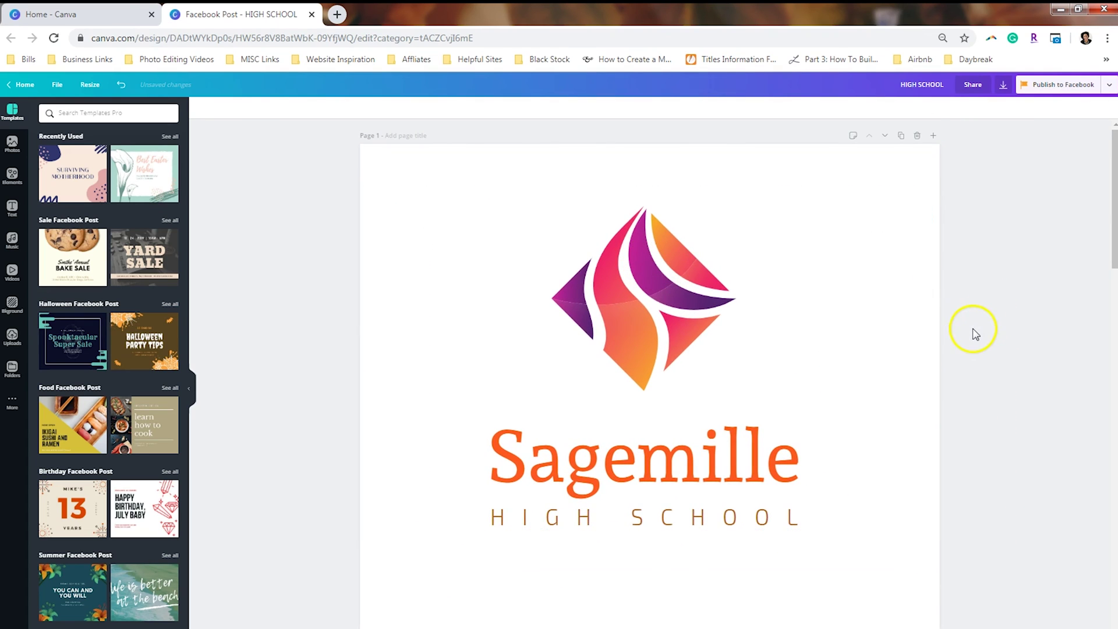
# - Group the side-by-side logo's icon and text, enlarge it, and centre it on the page
pyautogui.scroll(-10, 976, 334)
pyautogui.moveTo(452, 246); pyautogui.dragTo(752, 454)
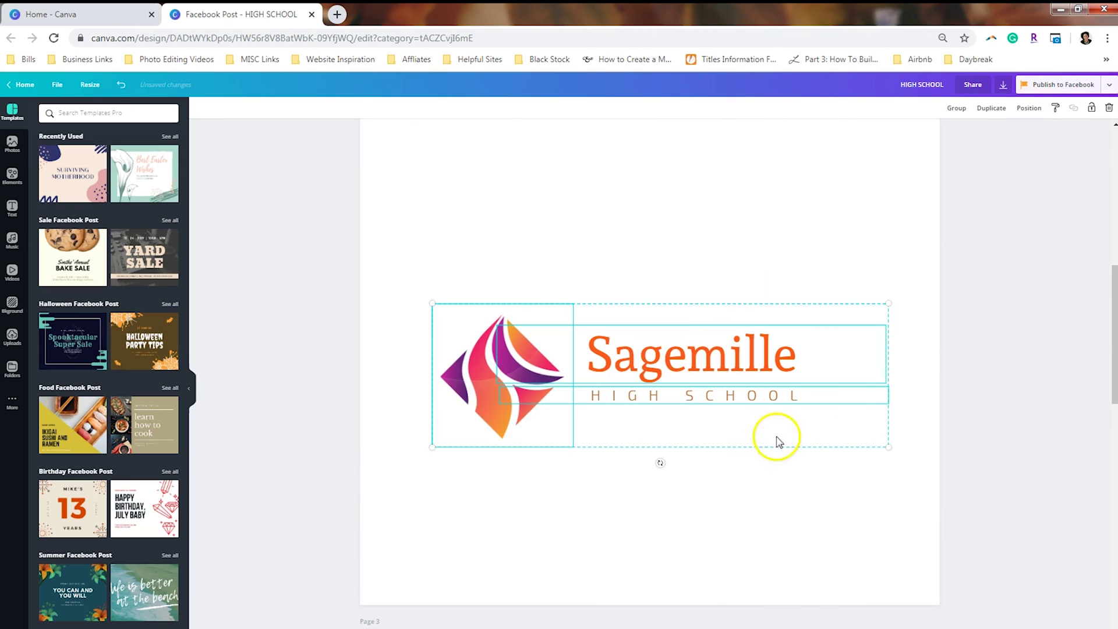
pyautogui.click(956, 109)
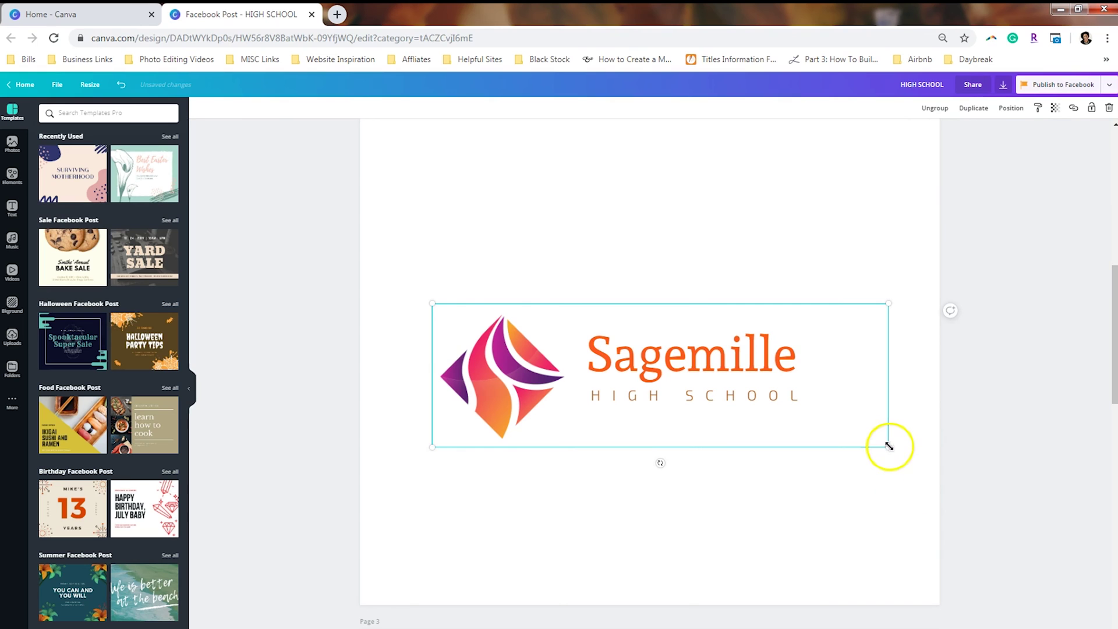
pyautogui.moveTo(889, 447); pyautogui.dragTo(984, 510)
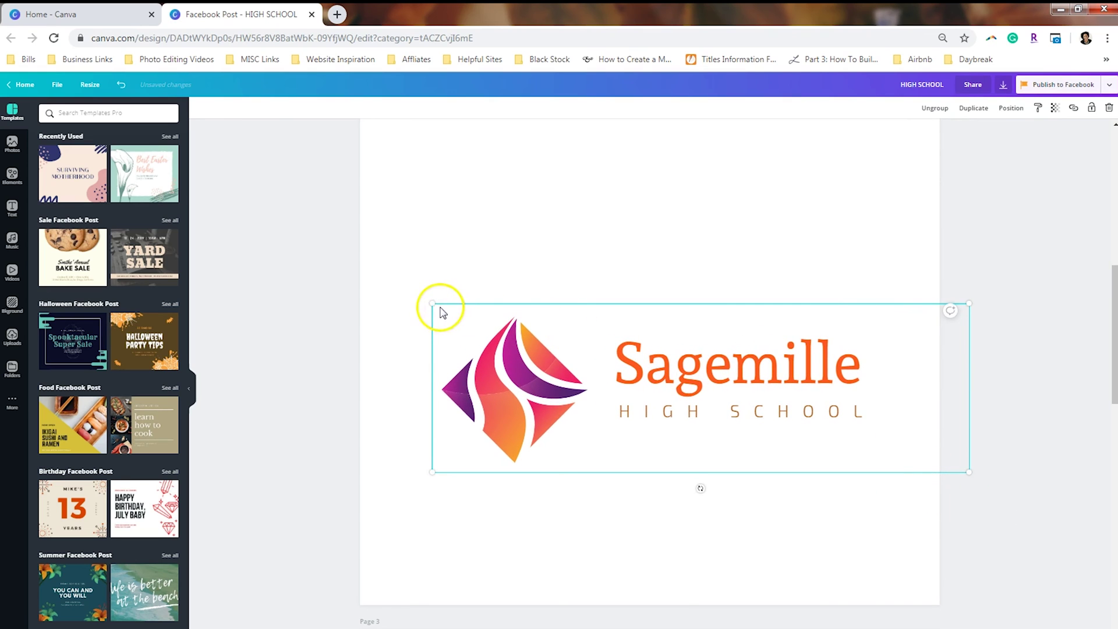
pyautogui.moveTo(421, 295); pyautogui.dragTo(364, 256)
pyautogui.moveTo(718, 344); pyautogui.dragTo(716, 319)
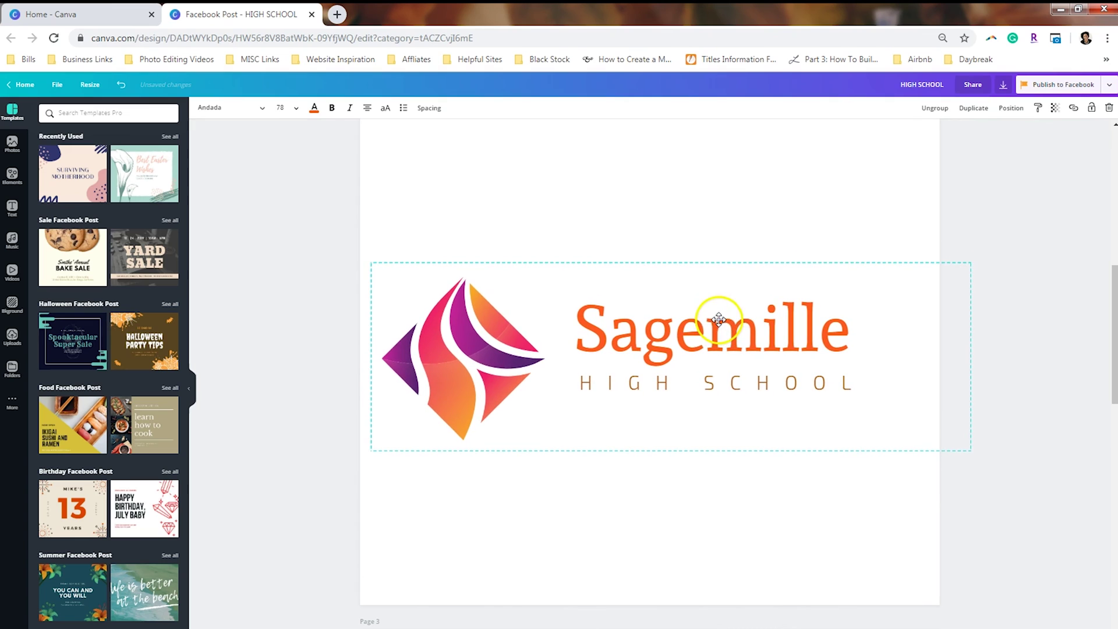
pyautogui.click(1011, 108)
pyautogui.click(981, 196)
pyautogui.click(906, 200)
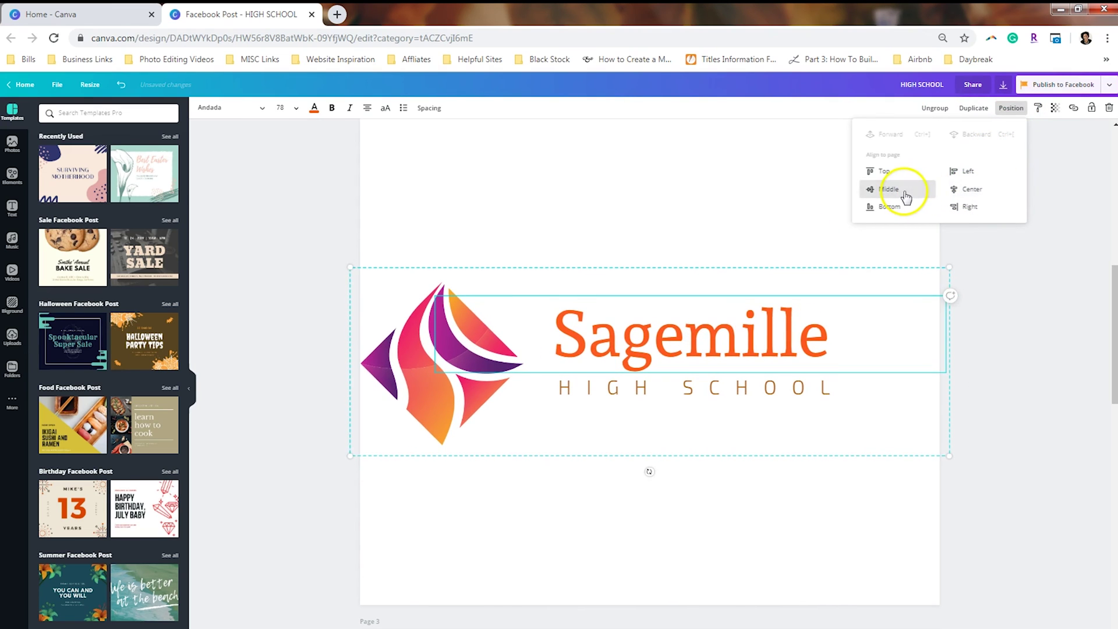
pyautogui.click(987, 350)
# - On Page 3, reposition the icon, then group and enlarge the horizontal logo
pyautogui.scroll(-6, 980, 345)
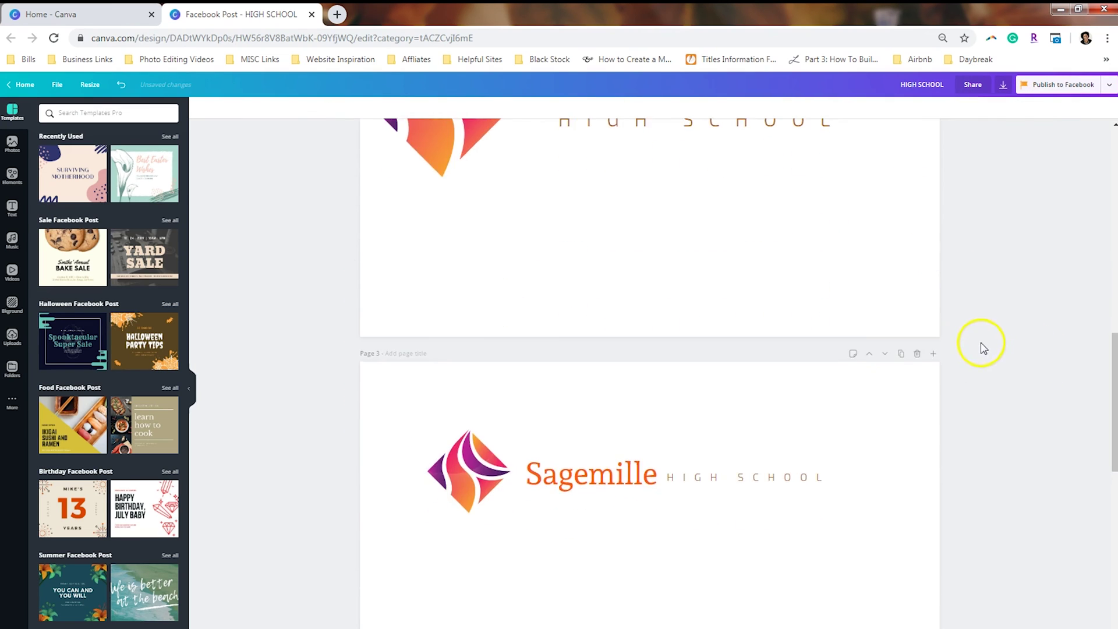
pyautogui.moveTo(452, 292); pyautogui.dragTo(429, 290)
pyautogui.click(803, 399)
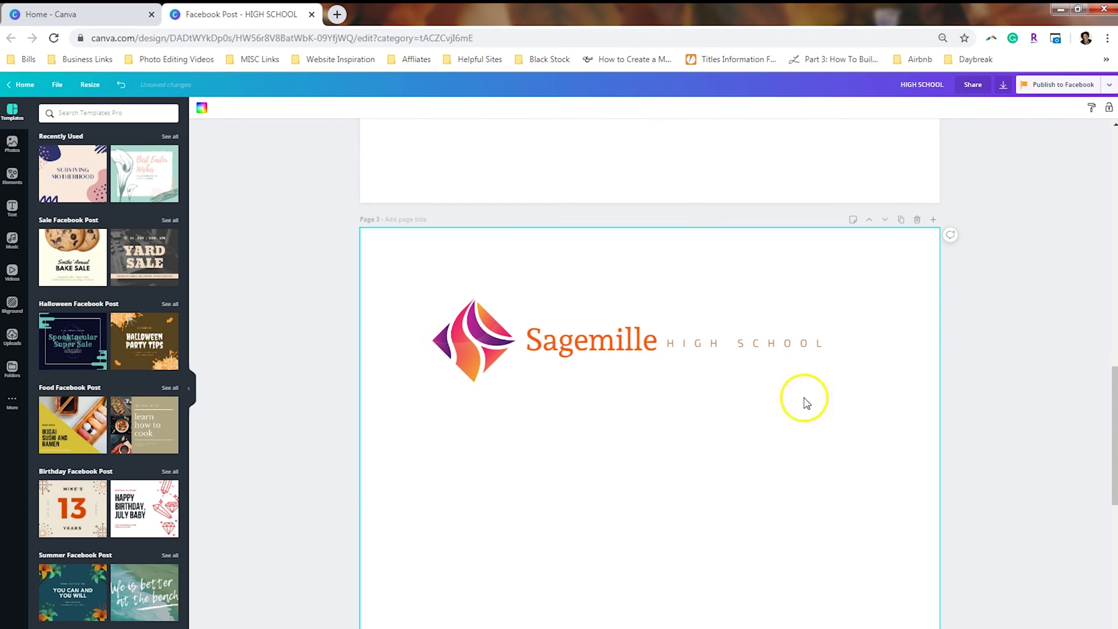
pyautogui.moveTo(857, 301); pyautogui.dragTo(479, 408)
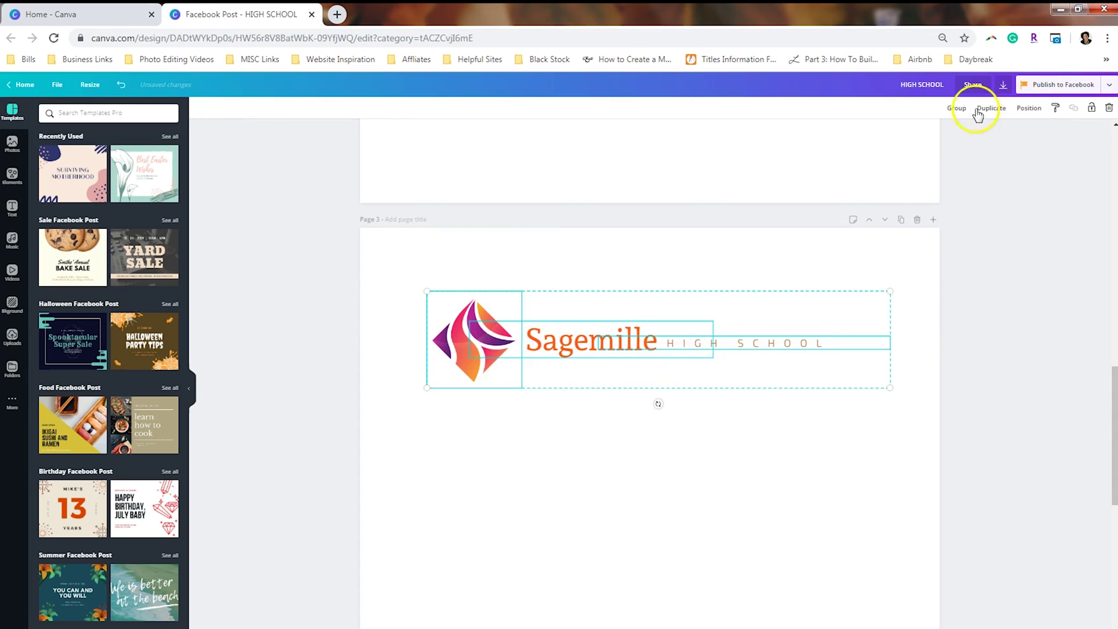
pyautogui.click(956, 108)
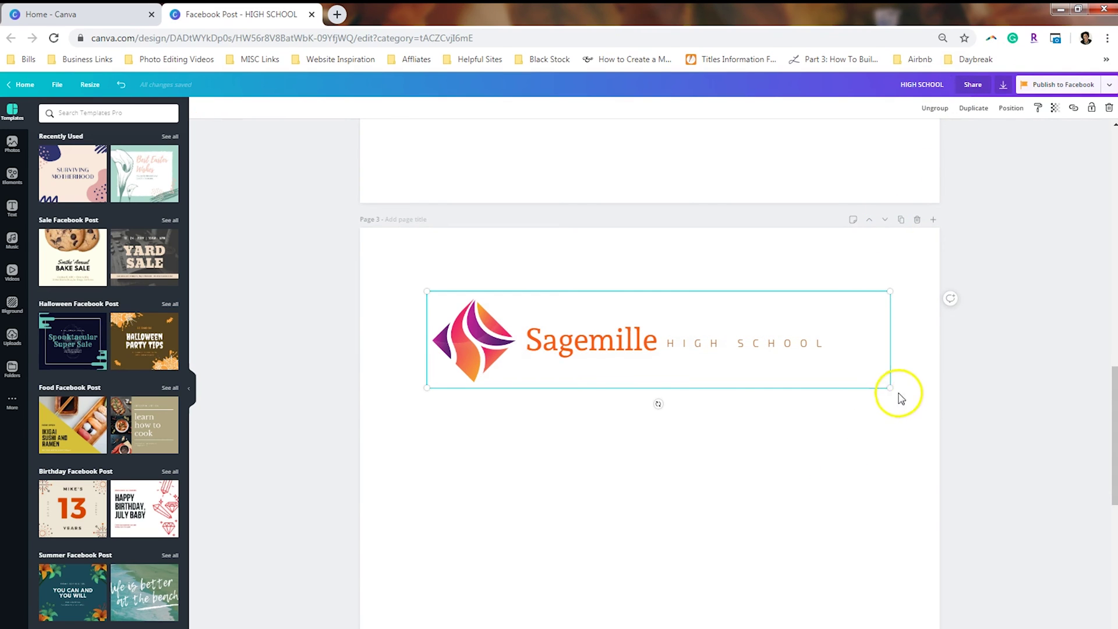
pyautogui.moveTo(901, 398); pyautogui.dragTo(986, 462)
pyautogui.moveTo(419, 417); pyautogui.dragTo(357, 426)
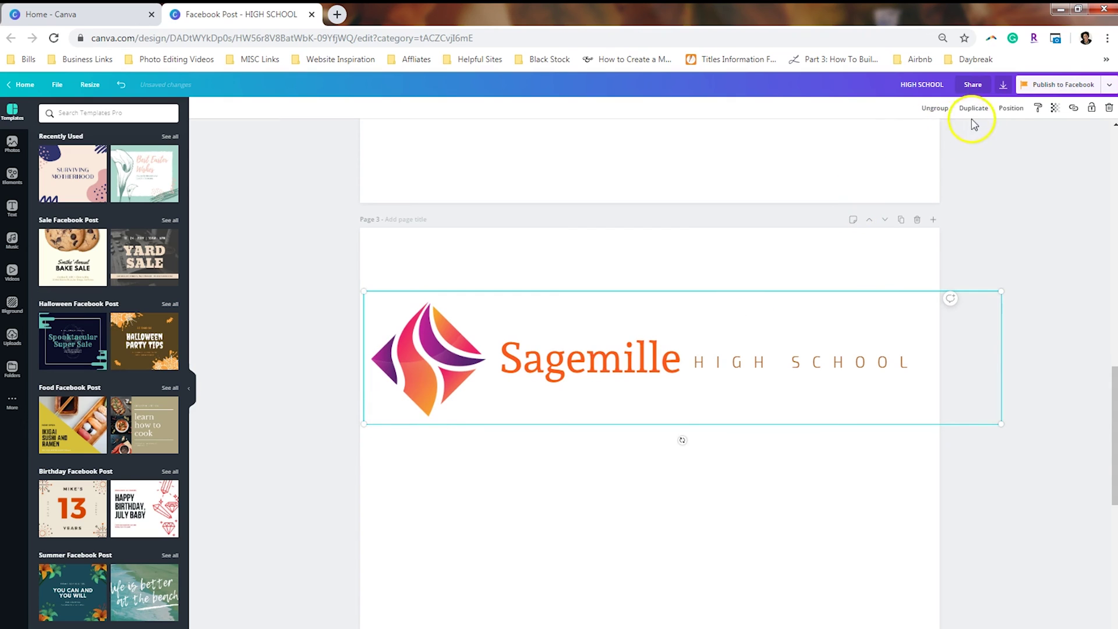
# - Centre the Page 3 logo group horizontally and vertically, then nudge it slightly right
pyautogui.click(1011, 107)
pyautogui.click(983, 190)
pyautogui.click(915, 191)
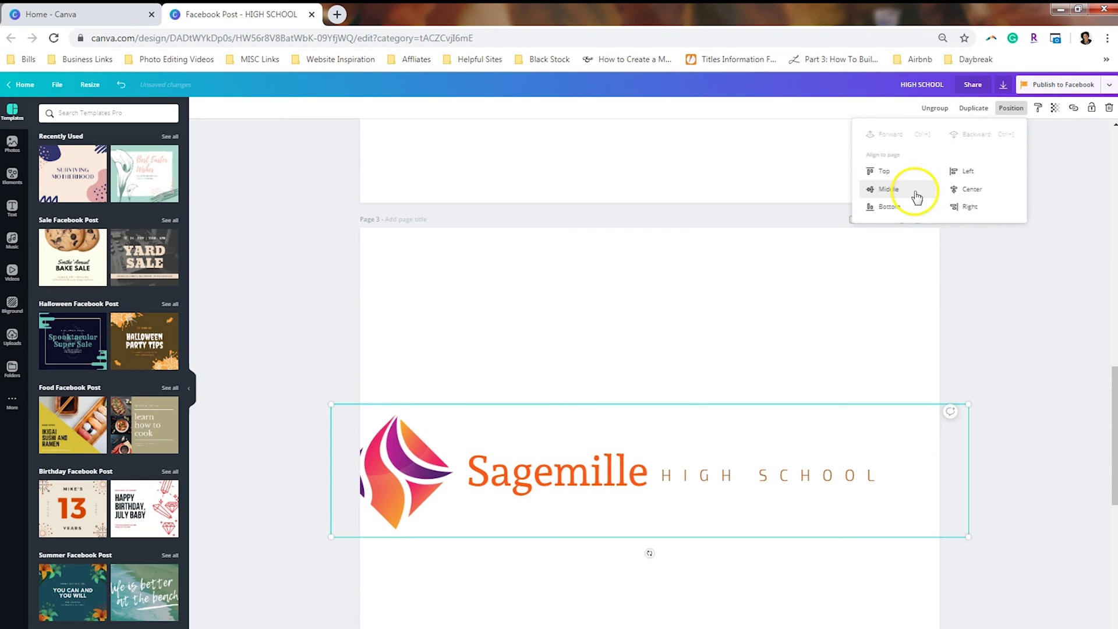
pyautogui.click(941, 342)
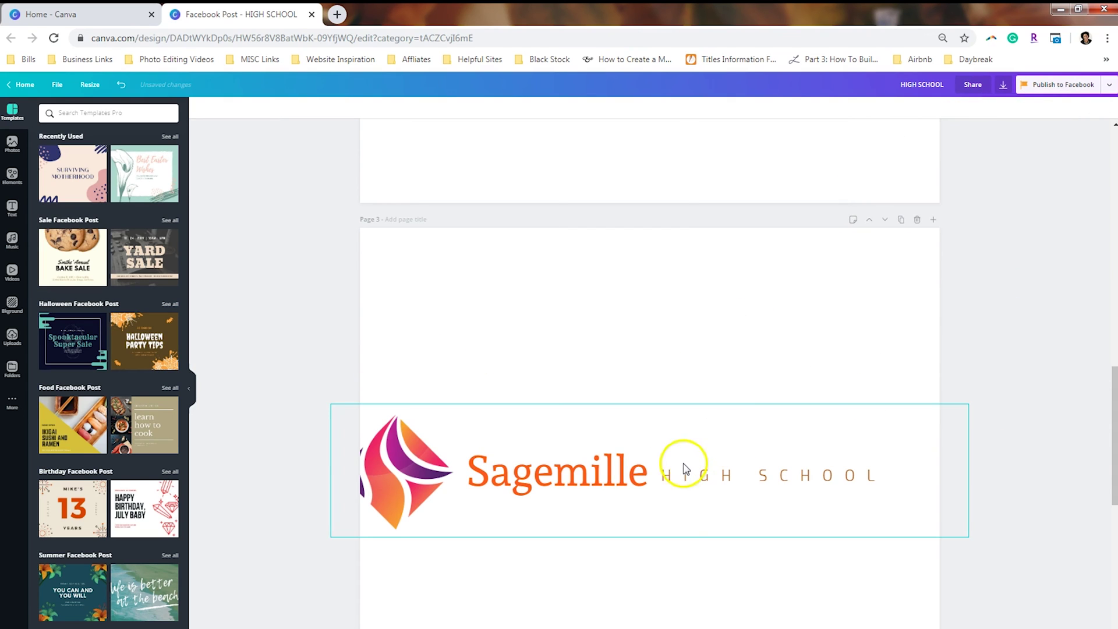
pyautogui.moveTo(681, 464); pyautogui.dragTo(723, 462)
pyautogui.click(1025, 376)
pyautogui.scroll(-5, 996, 359)
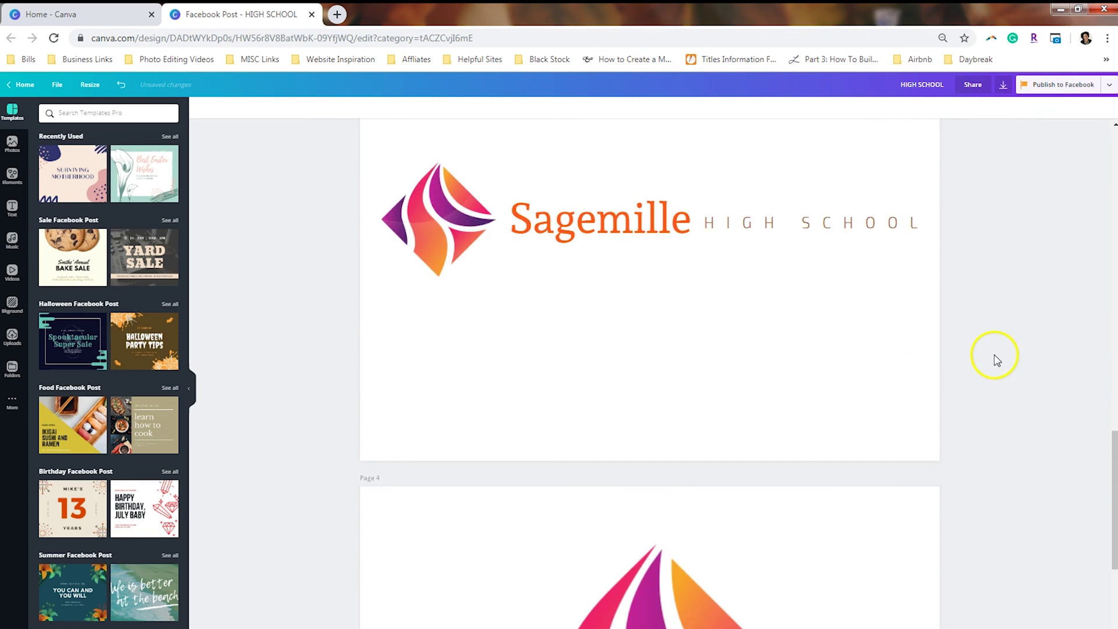
pyautogui.scroll(-7, 996, 359)
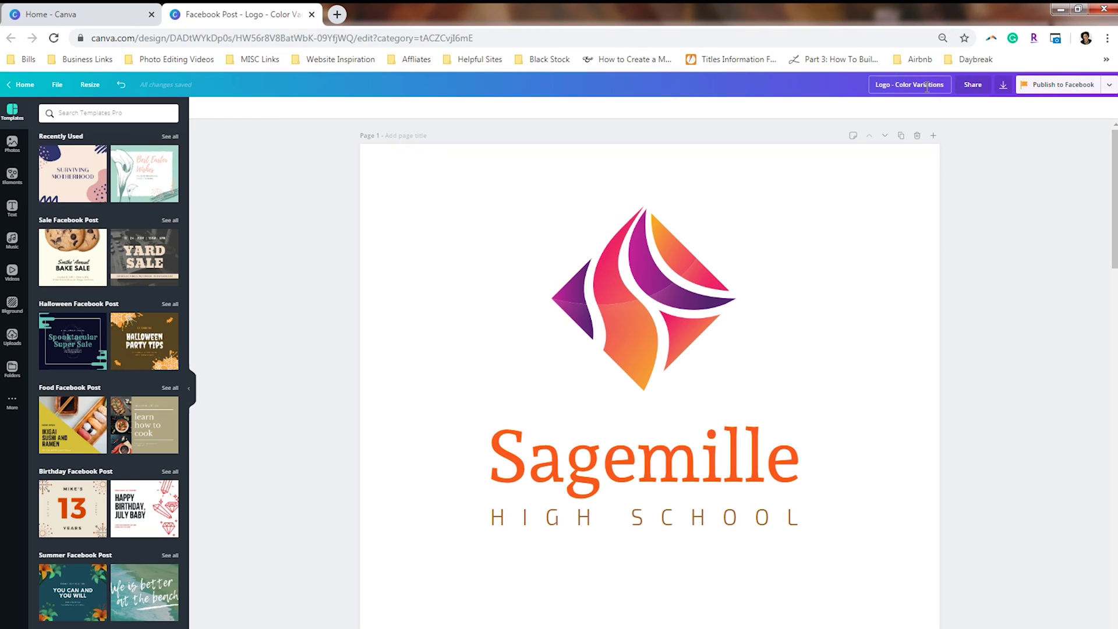
# - Download all four pages as PNG and show the downloaded zip in its folder
pyautogui.click(1003, 86)
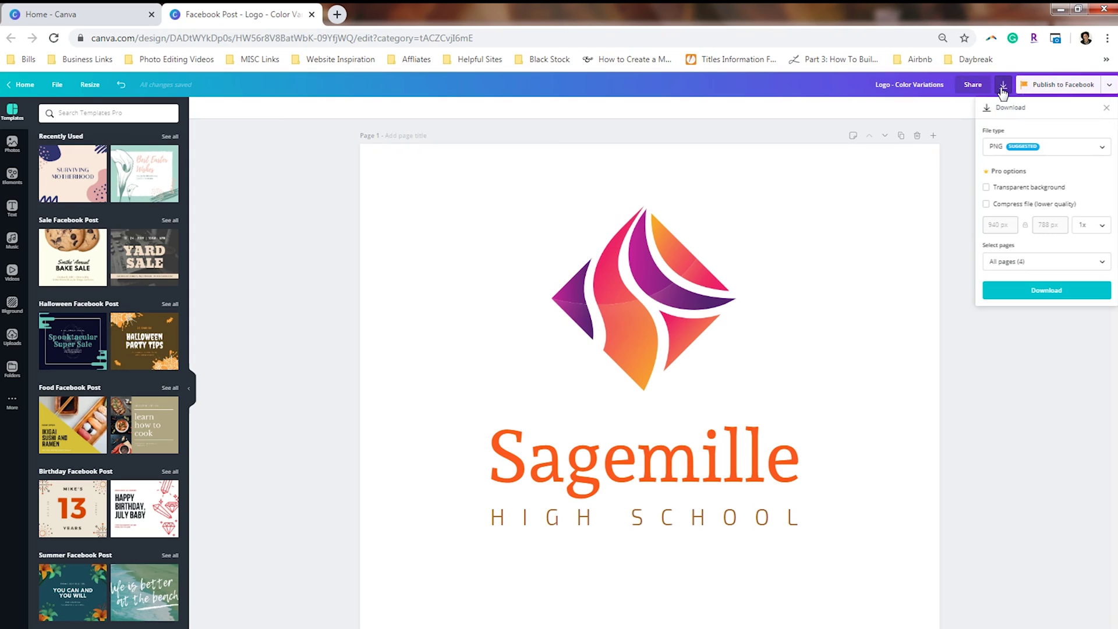
pyautogui.click(1047, 291)
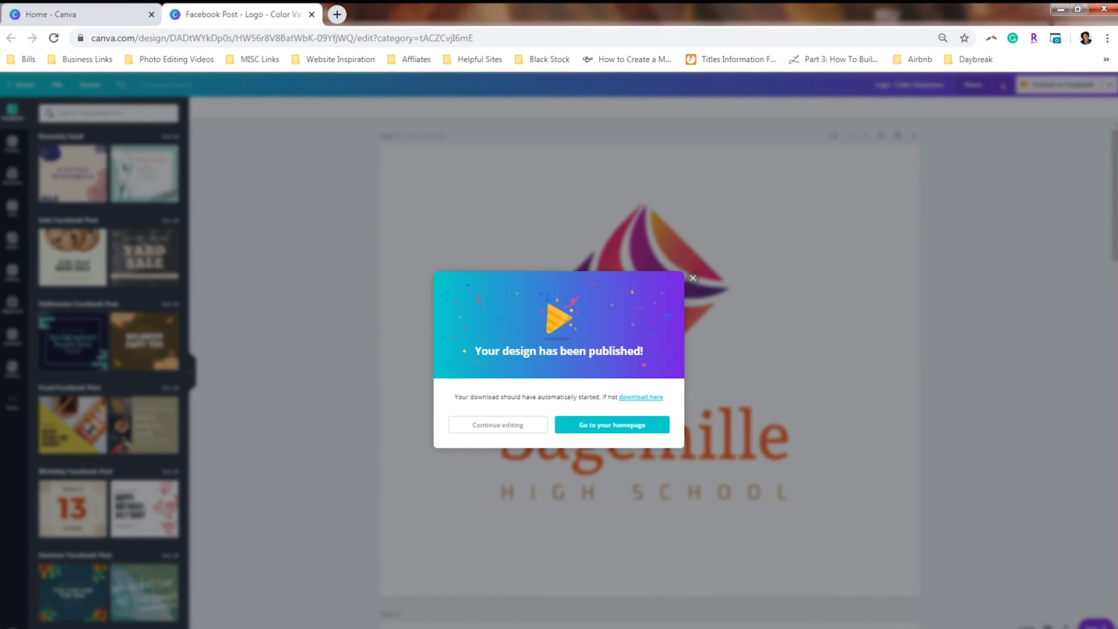
pyautogui.rightClick(123, 628)
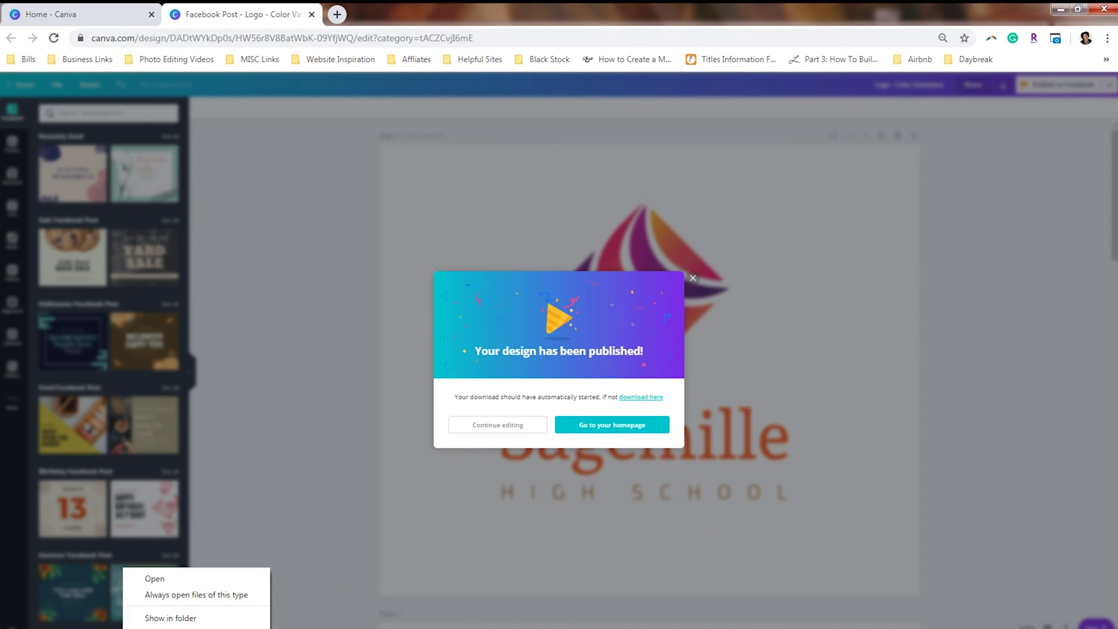
pyautogui.click(156, 618)
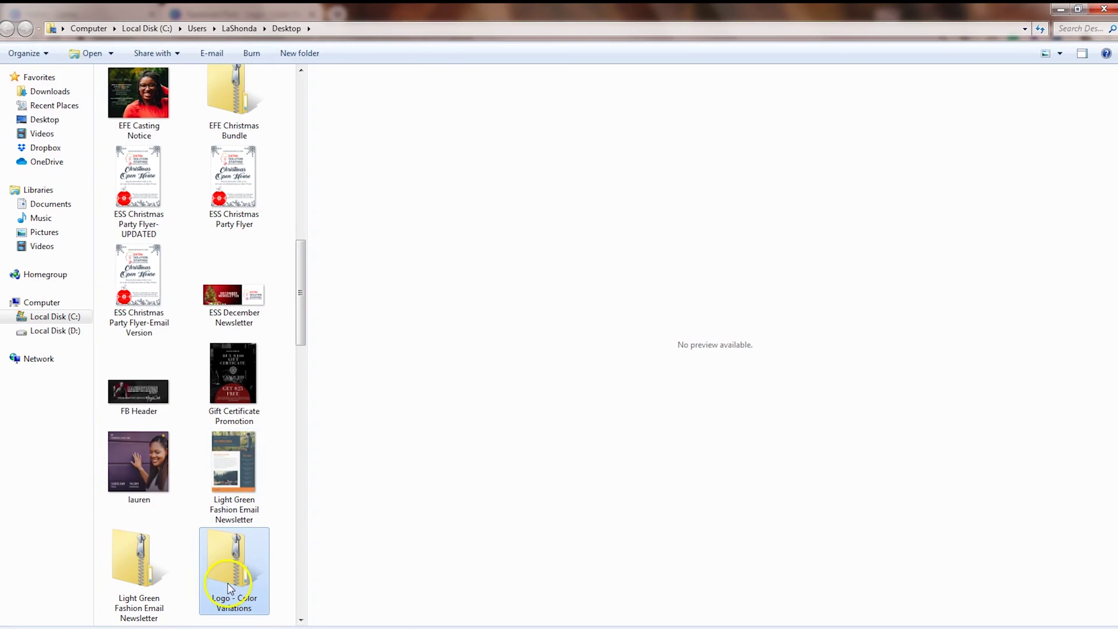
# - Extract the Logo - Color Variations zip and preview logo images 1 to 4
pyautogui.rightClick(228, 584)
pyautogui.click(291, 360)
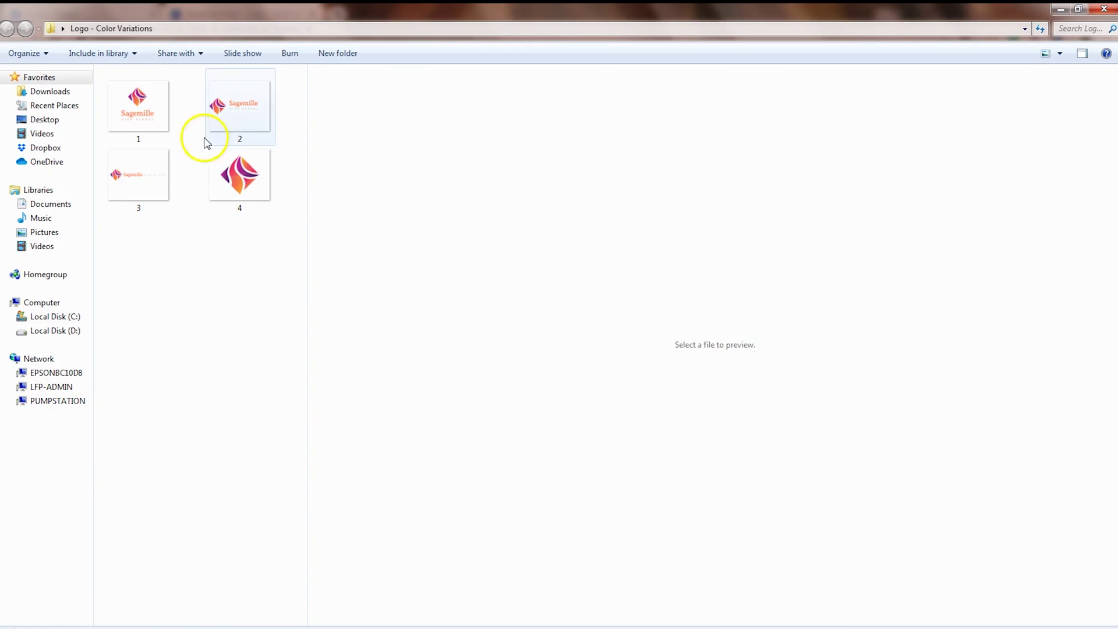
pyautogui.click(138, 108)
pyautogui.click(209, 106)
pyautogui.click(140, 192)
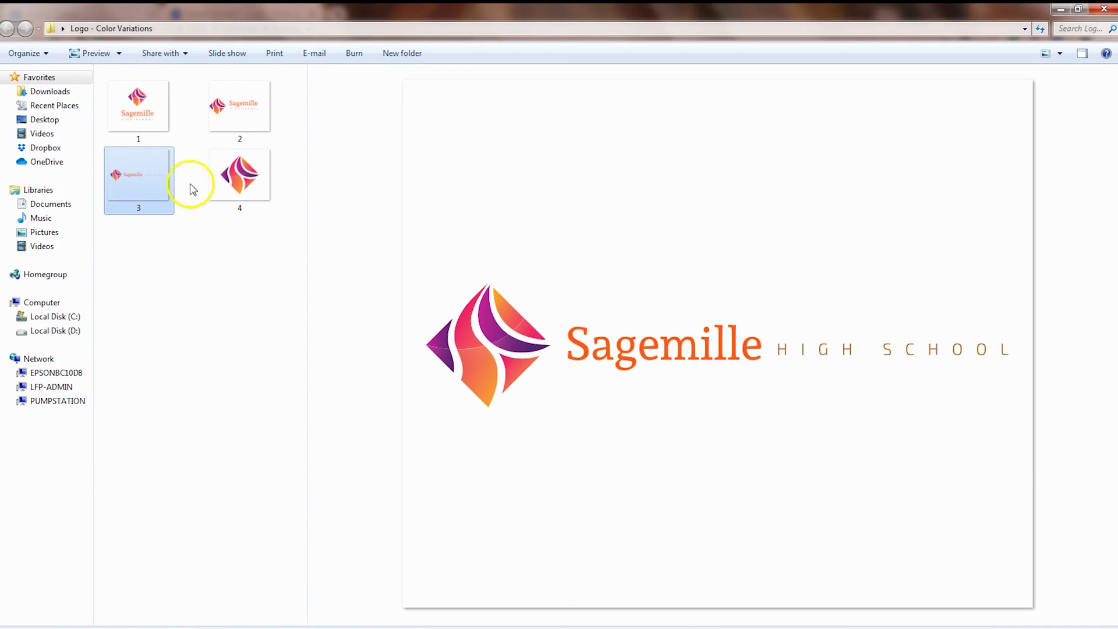
pyautogui.click(242, 184)
pyautogui.click(248, 118)
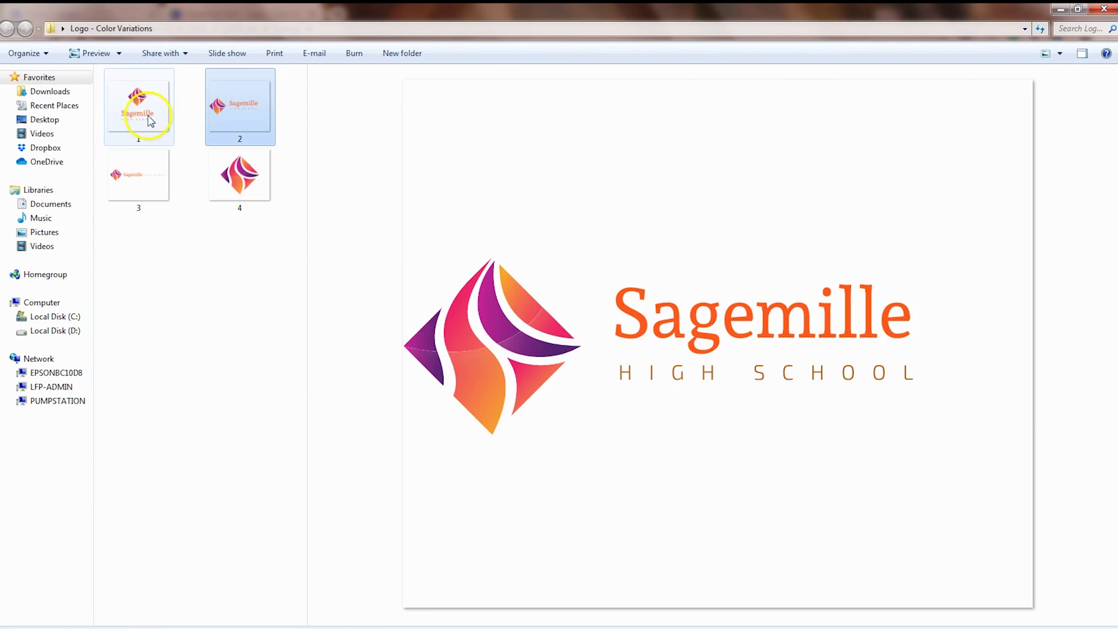
pyautogui.click(142, 113)
pyautogui.click(146, 233)
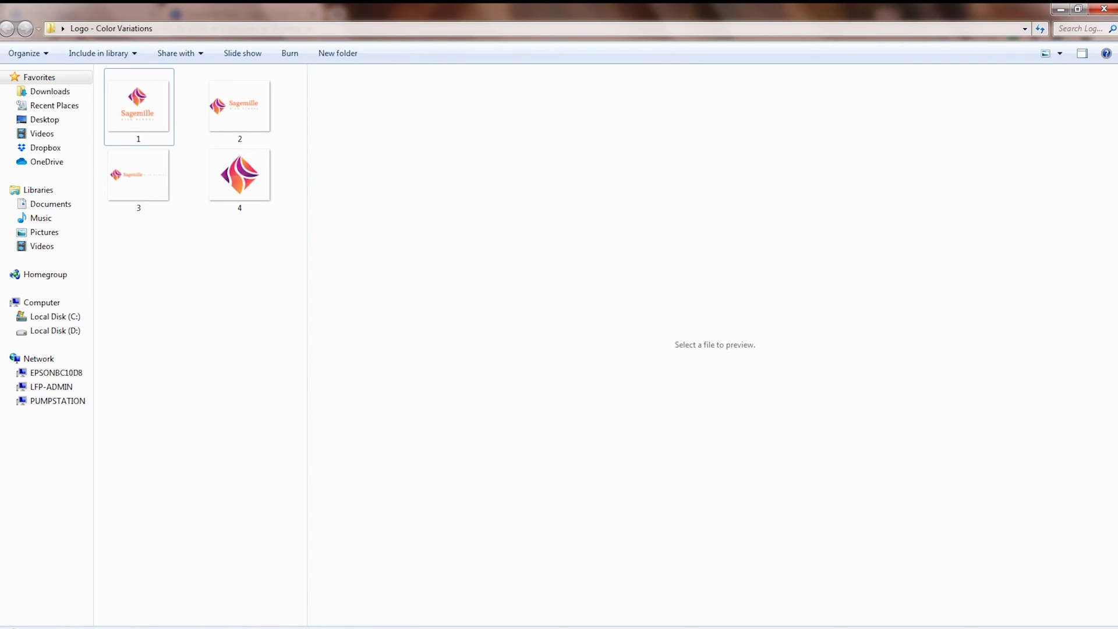
pyautogui.moveTo(180, 627)
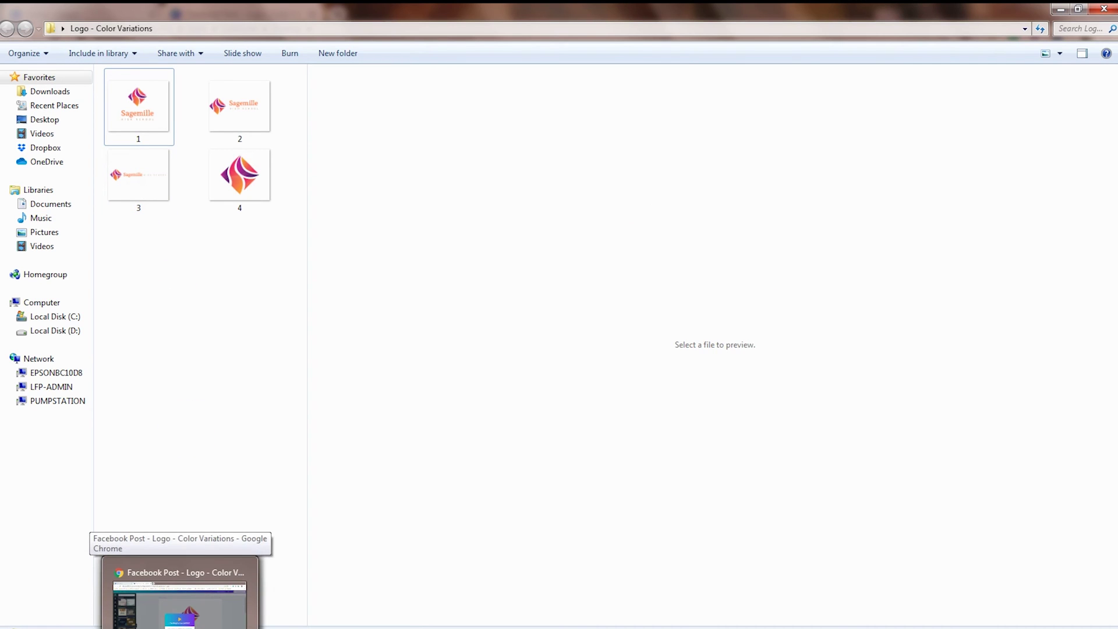
# - Upload the four Logo - Color Variations PNGs from the Desktop and add a blank fifth page
pyautogui.click(180, 600)
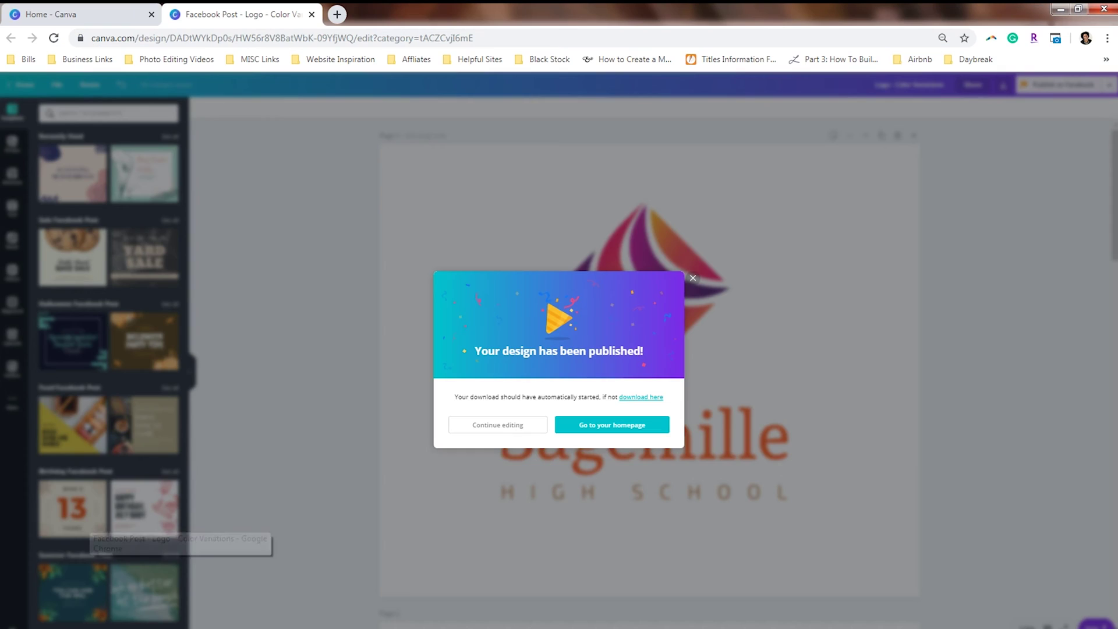
pyautogui.click(692, 278)
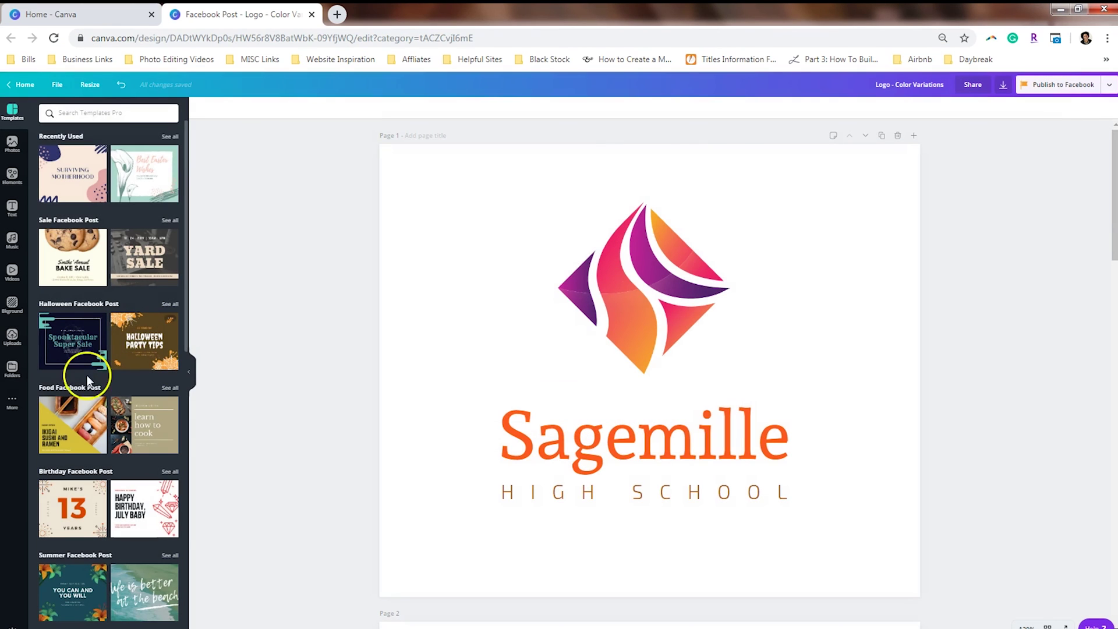
pyautogui.click(12, 336)
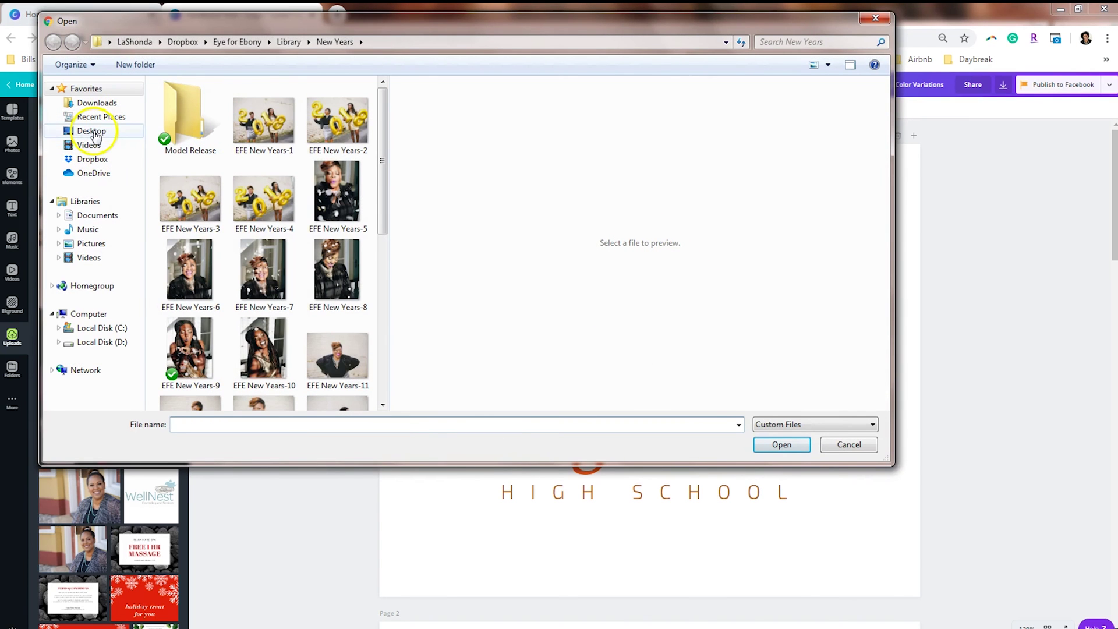
pyautogui.click(88, 130)
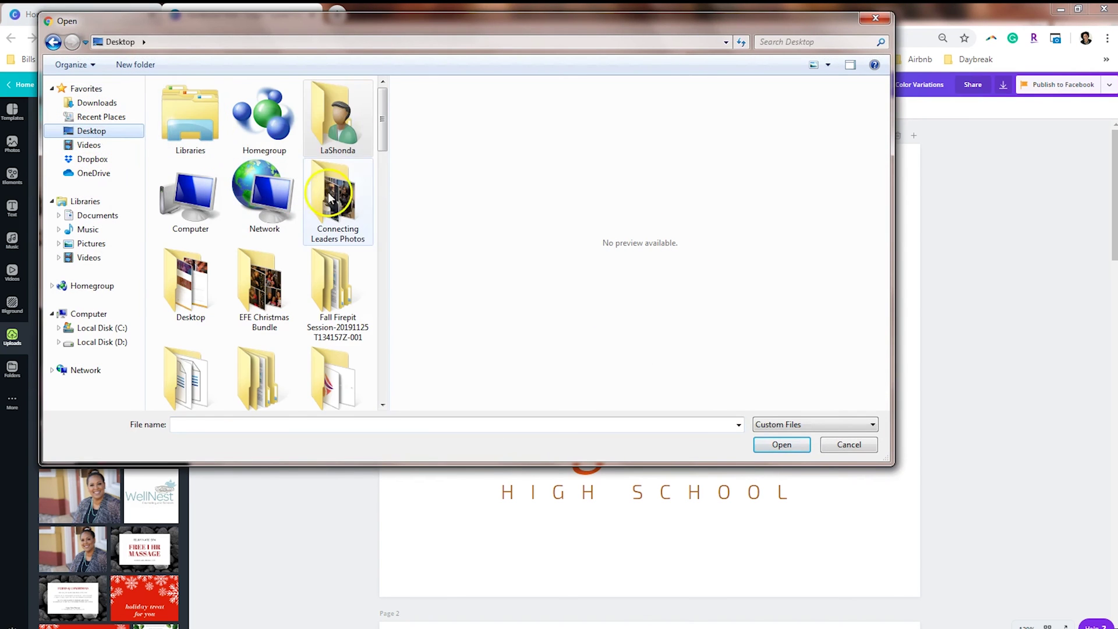
pyautogui.moveTo(383, 115); pyautogui.dragTo(381, 127)
pyautogui.doubleClick(326, 379)
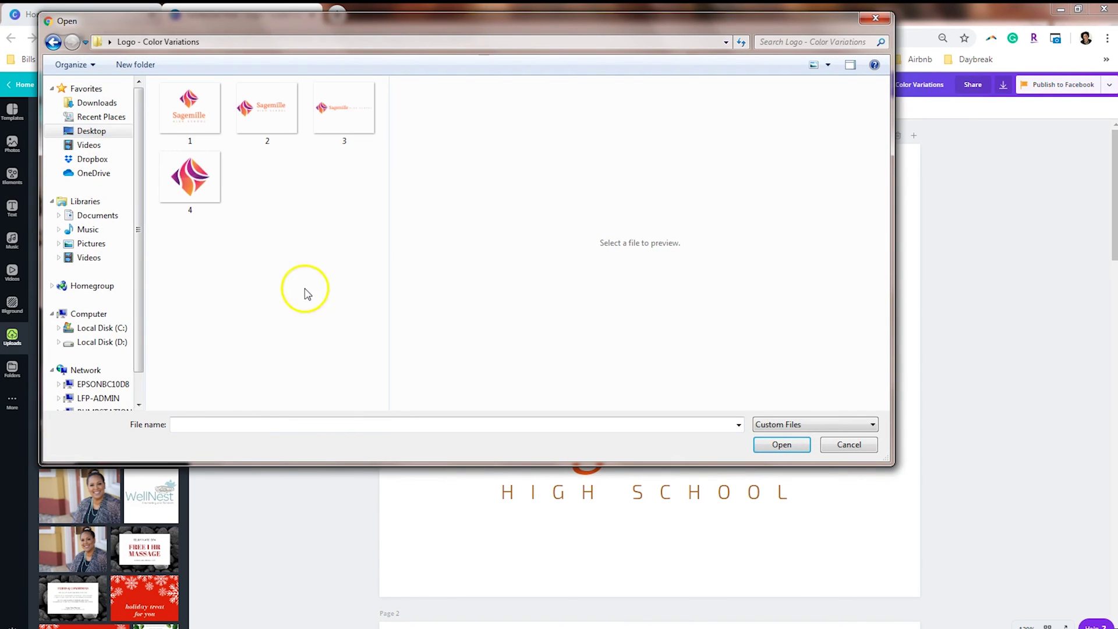
pyautogui.hotkey('ctrl', 'a')
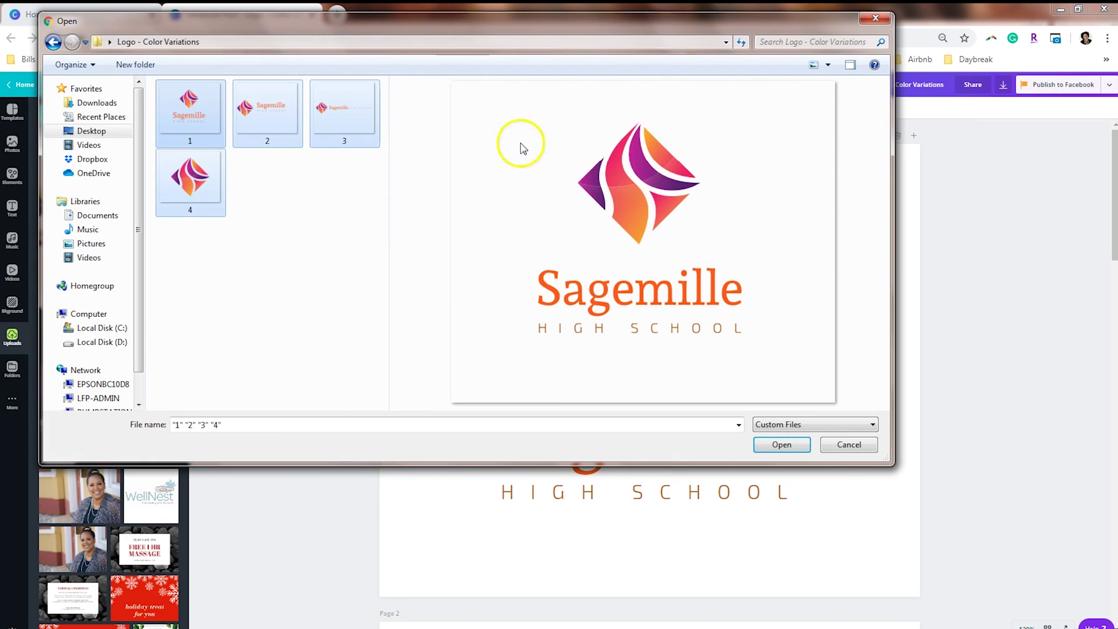
pyautogui.click(755, 449)
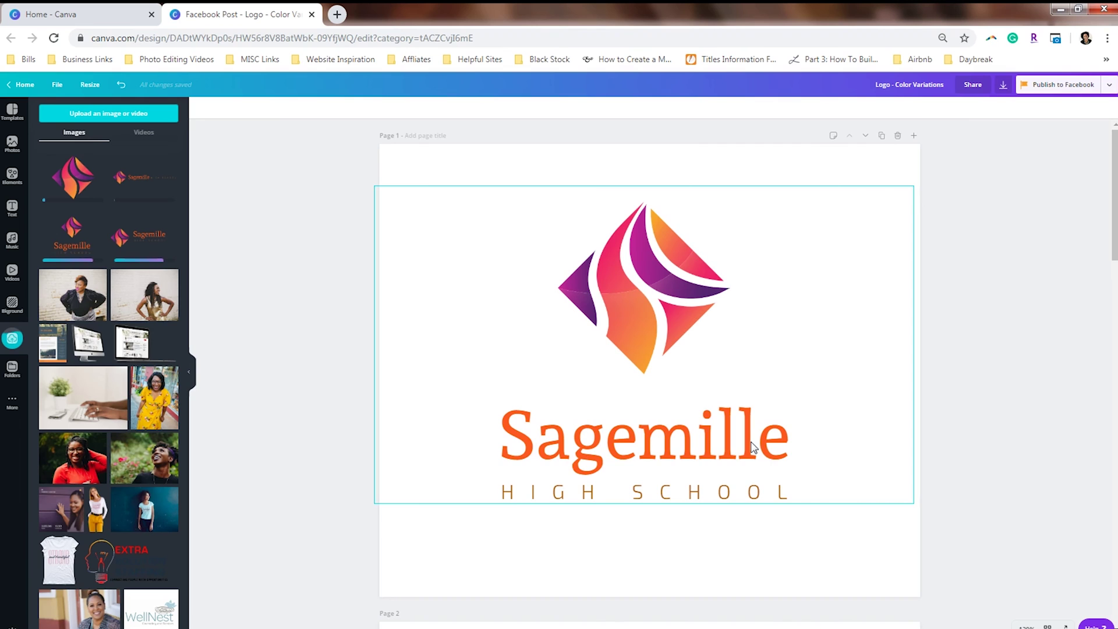
pyautogui.scroll(-20, 753, 447)
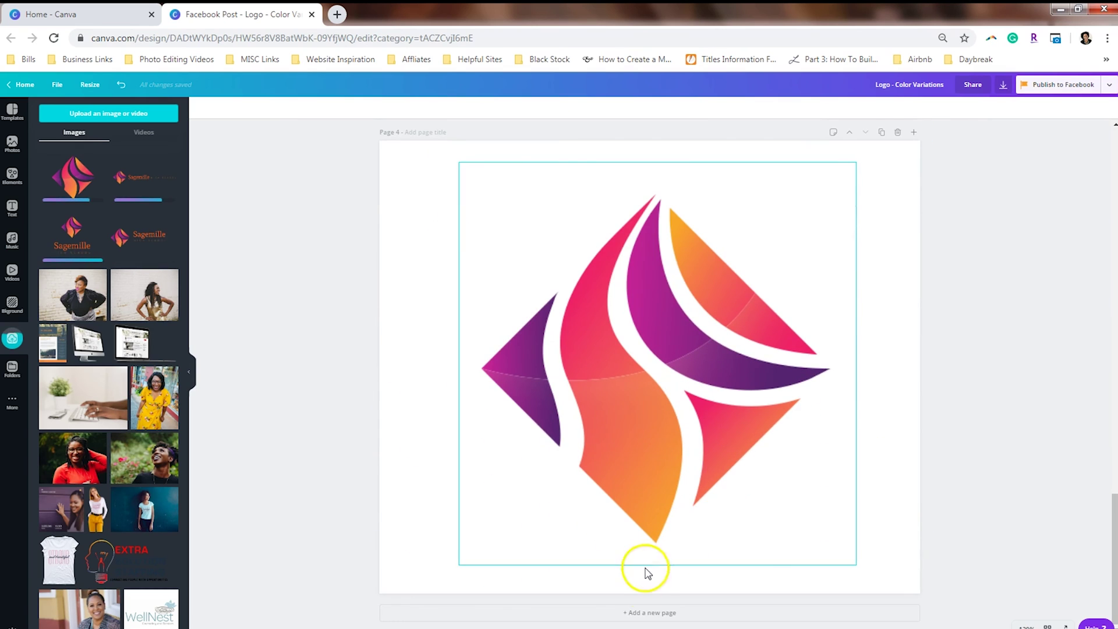
pyautogui.click(644, 613)
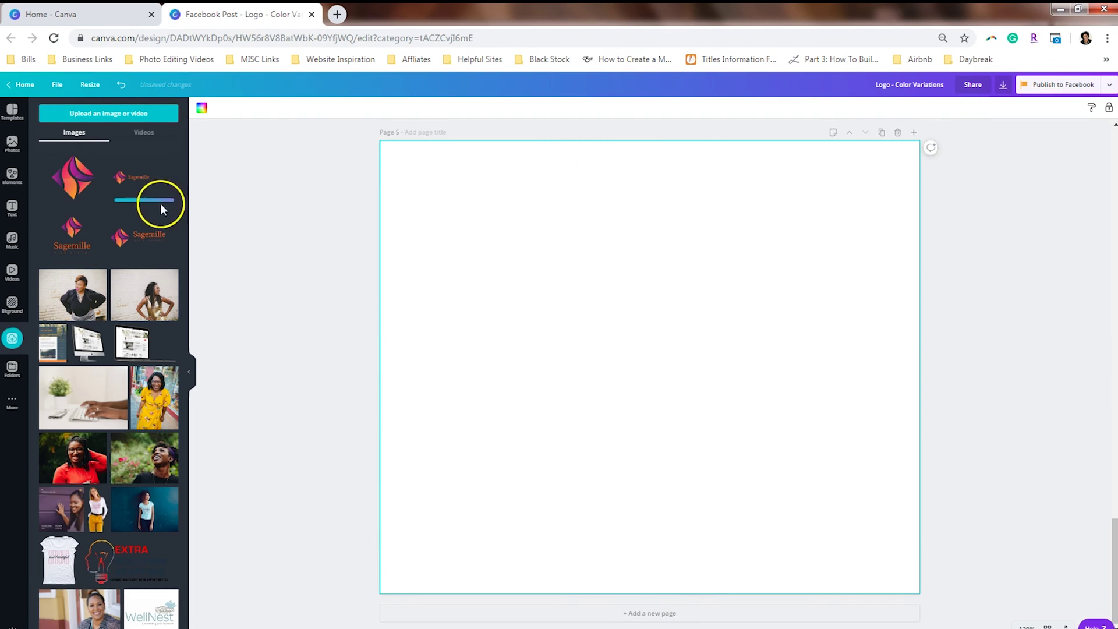
# - Place the icon logo on page 5 and make it greyscale with the Street filter at 100
pyautogui.click(73, 178)
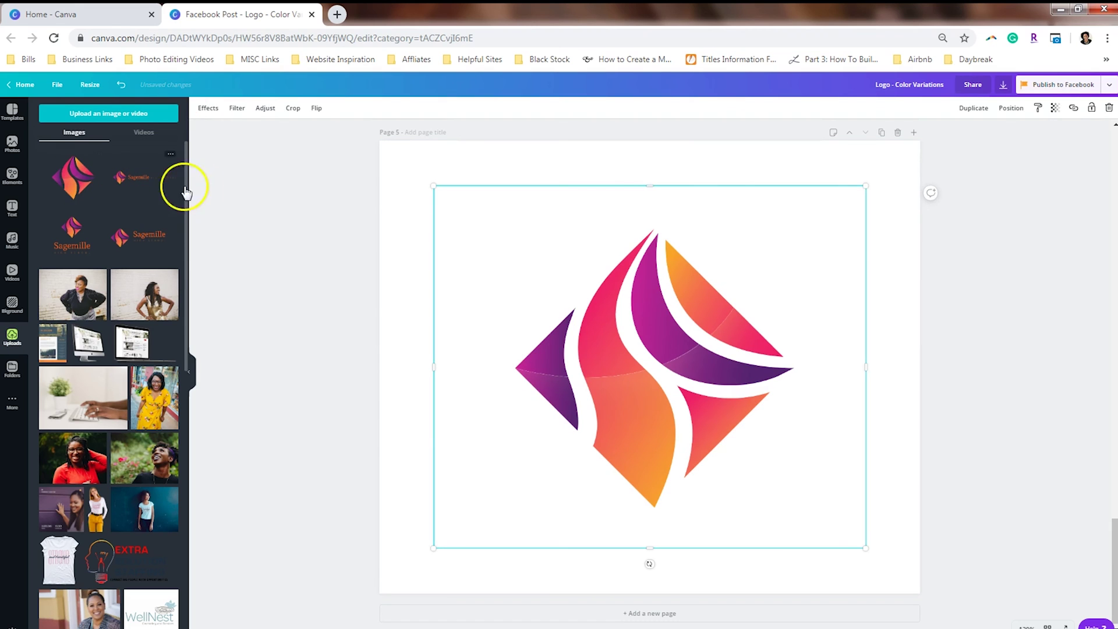
pyautogui.click(208, 109)
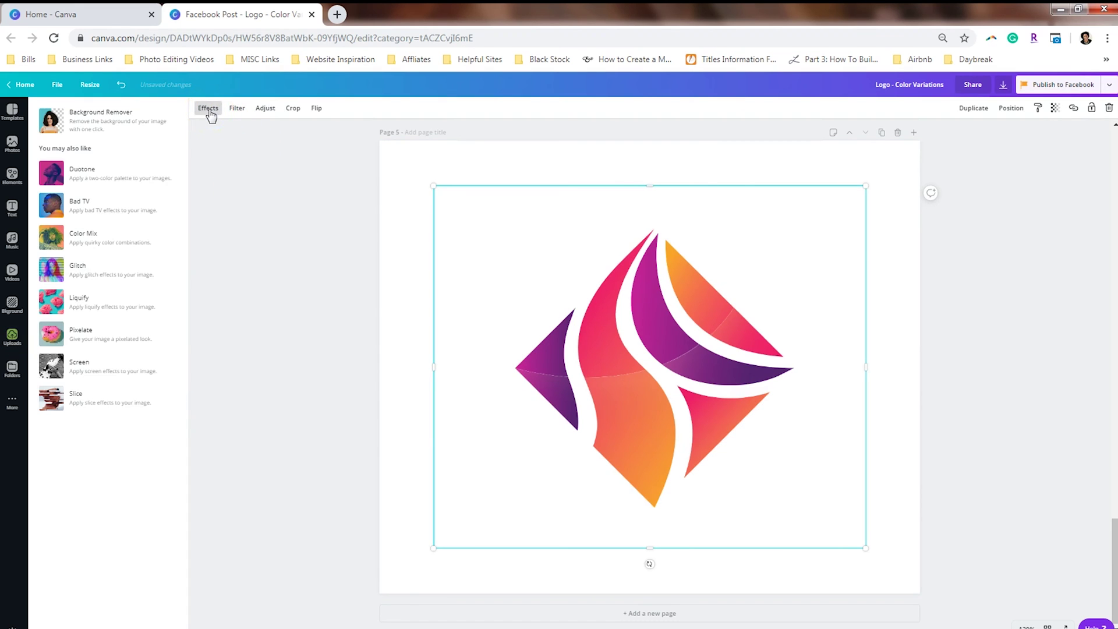
pyautogui.click(238, 110)
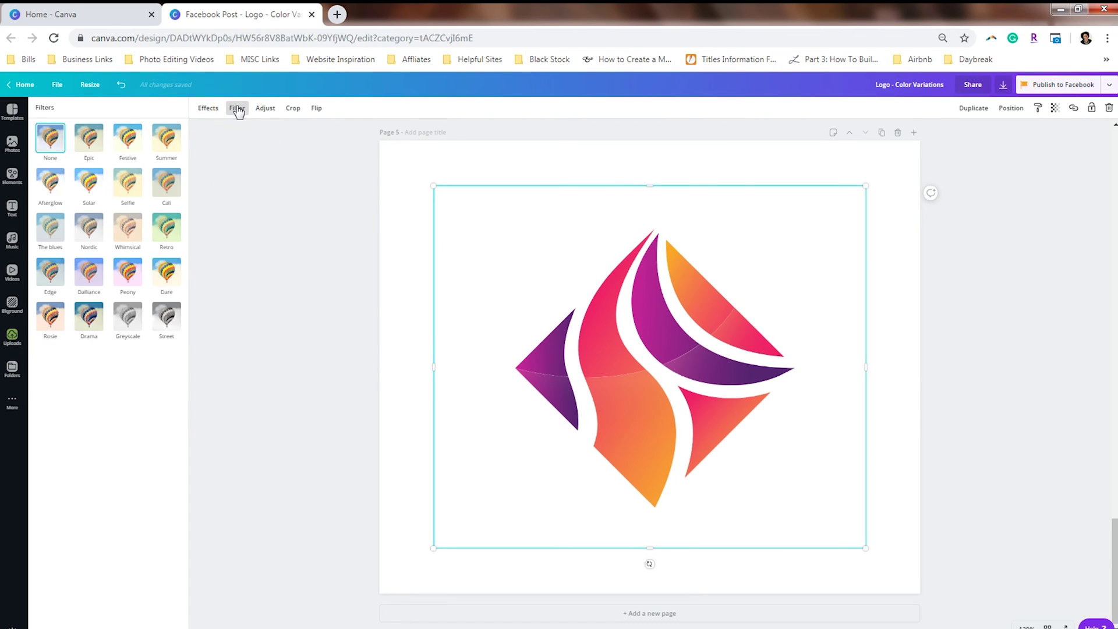
pyautogui.click(129, 318)
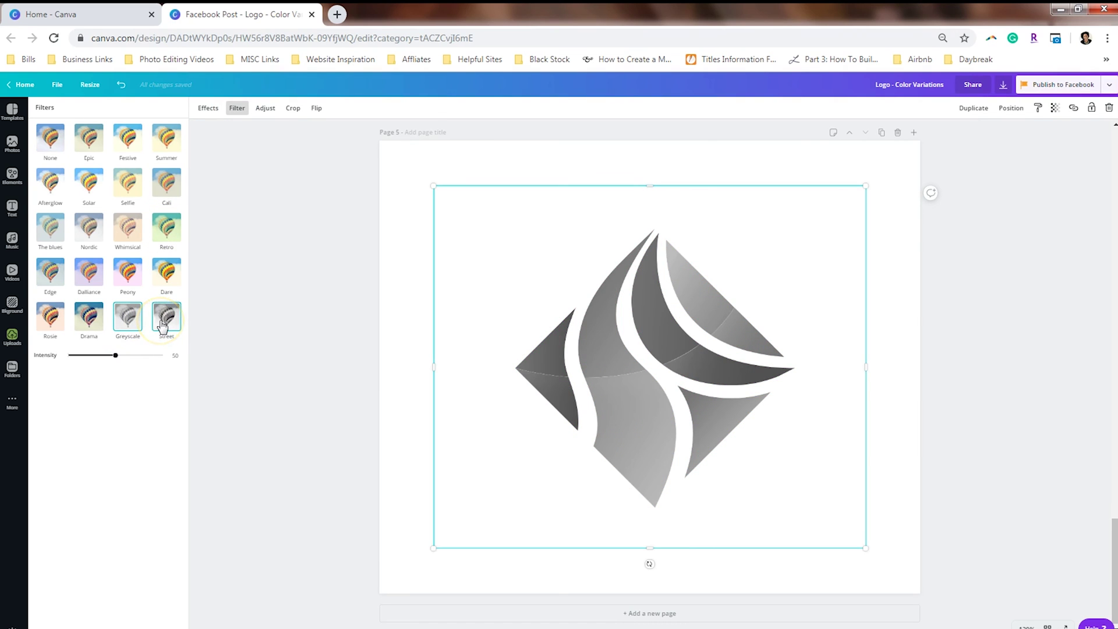
pyautogui.click(163, 325)
pyautogui.click(133, 327)
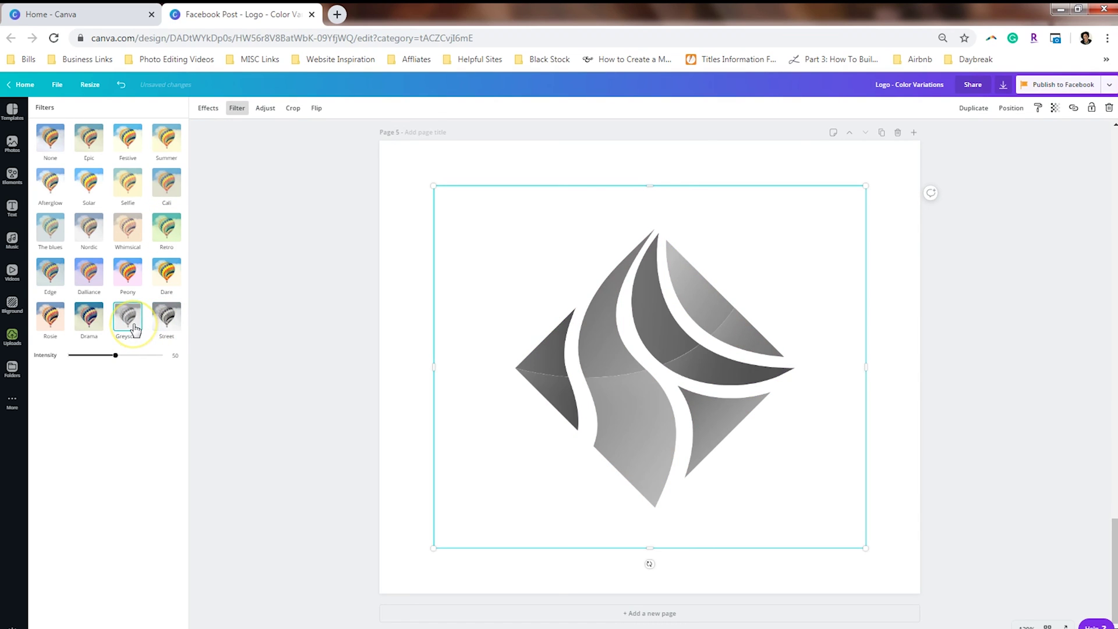
pyautogui.click(166, 318)
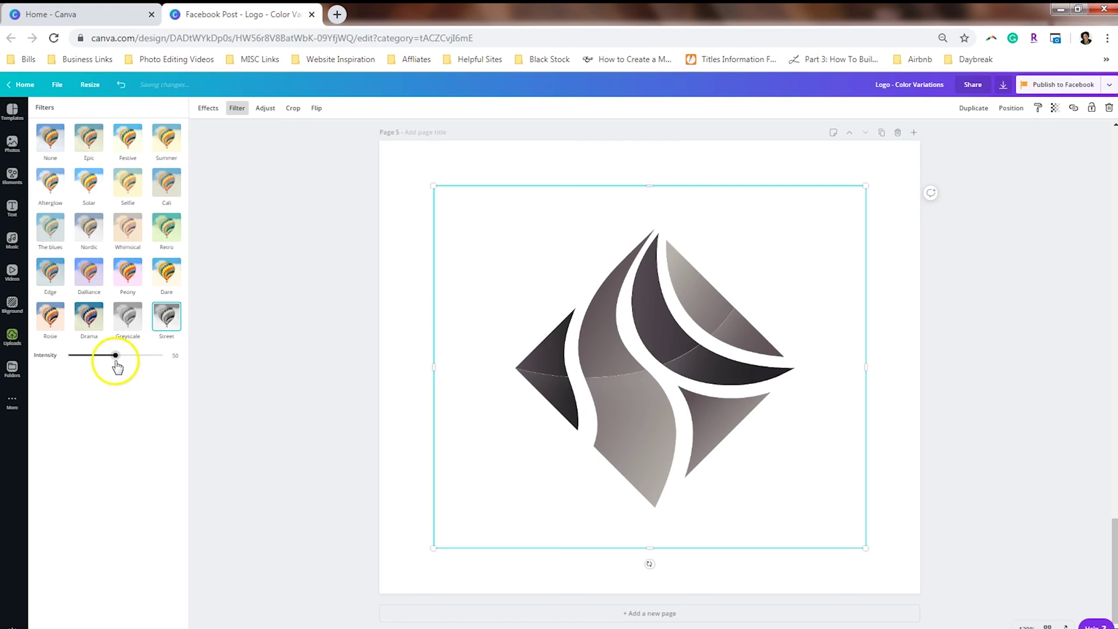
pyautogui.moveTo(115, 355); pyautogui.dragTo(169, 378)
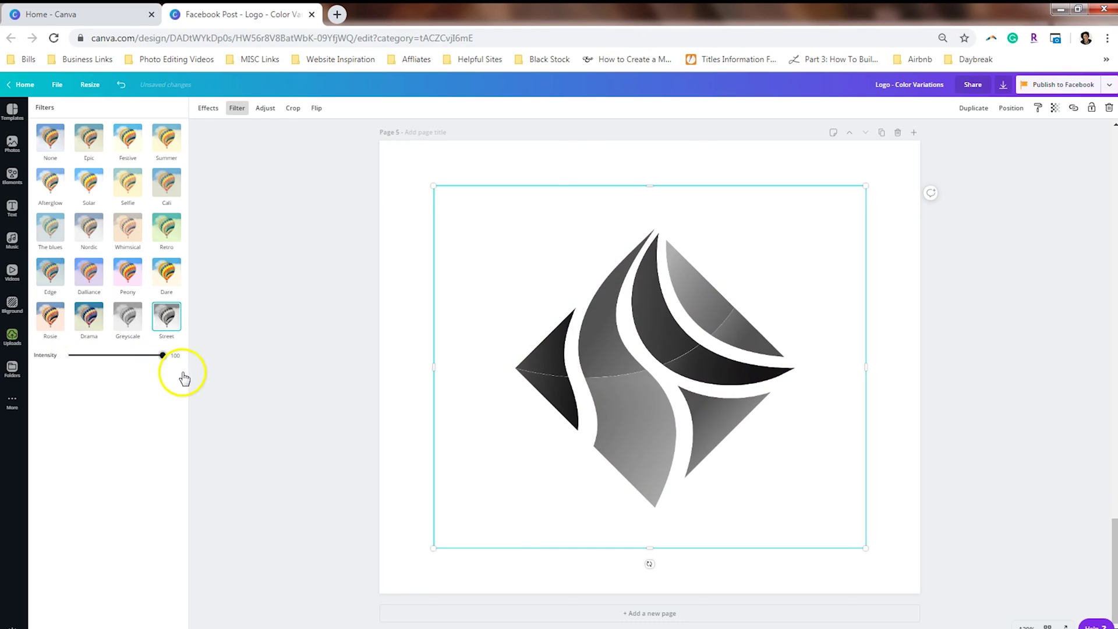
pyautogui.click(280, 332)
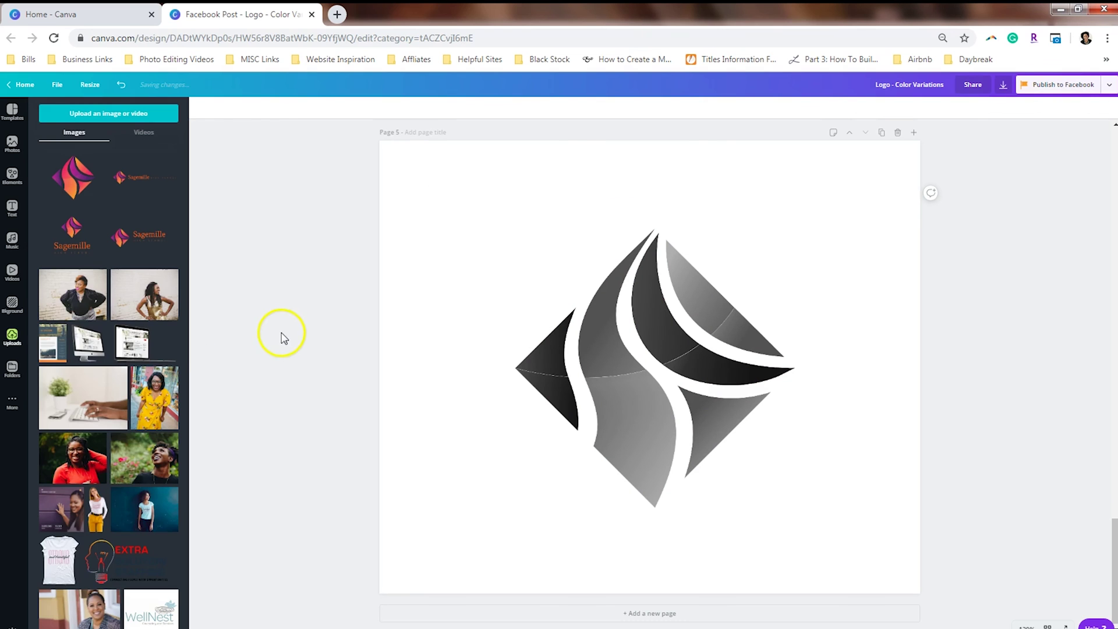
# - Add page 6 with the horizontal Sagemille logo greyscaled by Street at 100, then add page 7
pyautogui.click(554, 613)
pyautogui.click(145, 178)
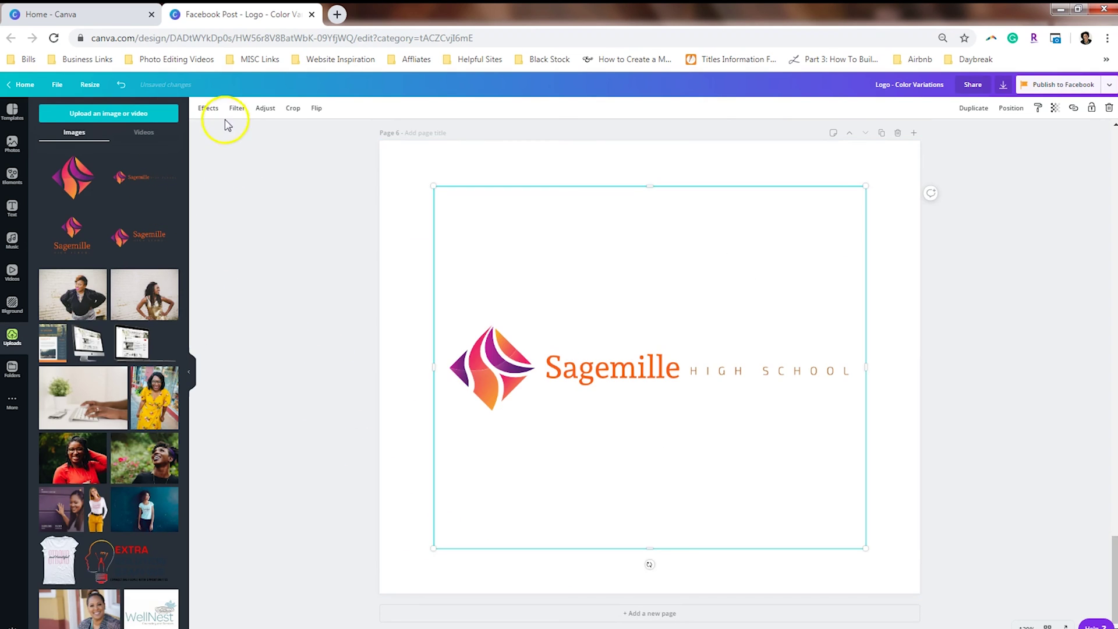
pyautogui.click(209, 109)
pyautogui.click(234, 109)
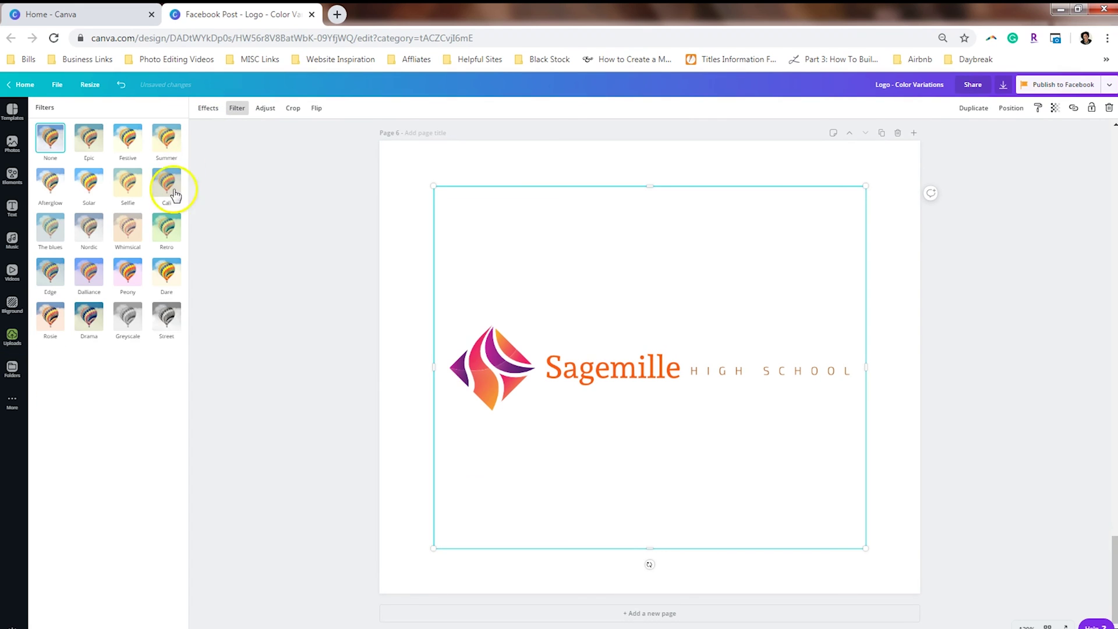
pyautogui.click(176, 315)
pyautogui.moveTo(118, 355); pyautogui.dragTo(189, 367)
pyautogui.click(309, 358)
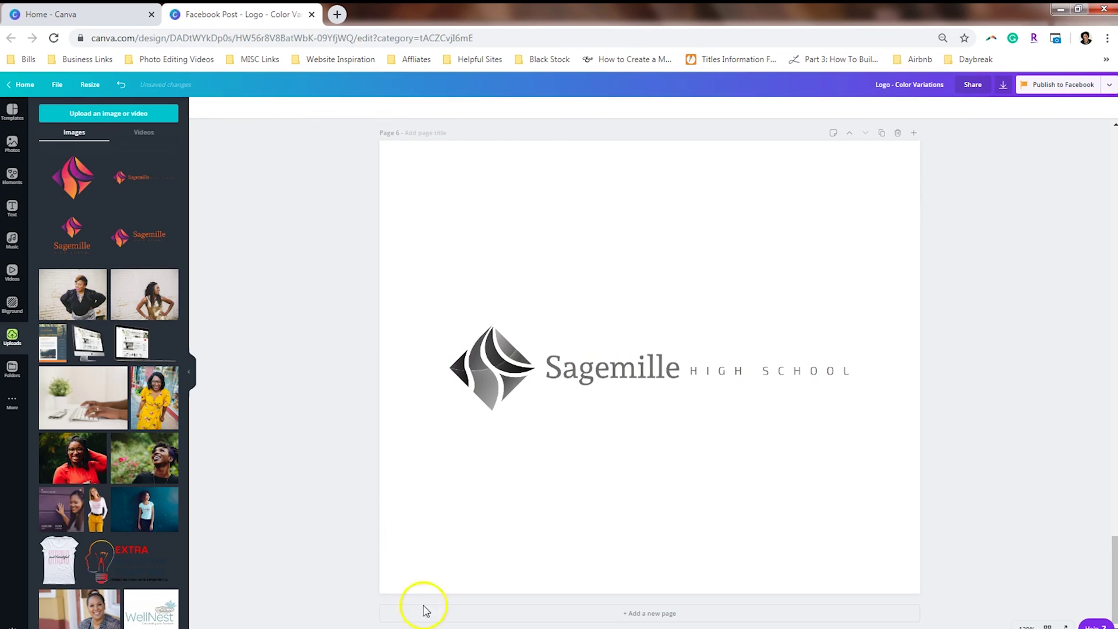
pyautogui.click(573, 614)
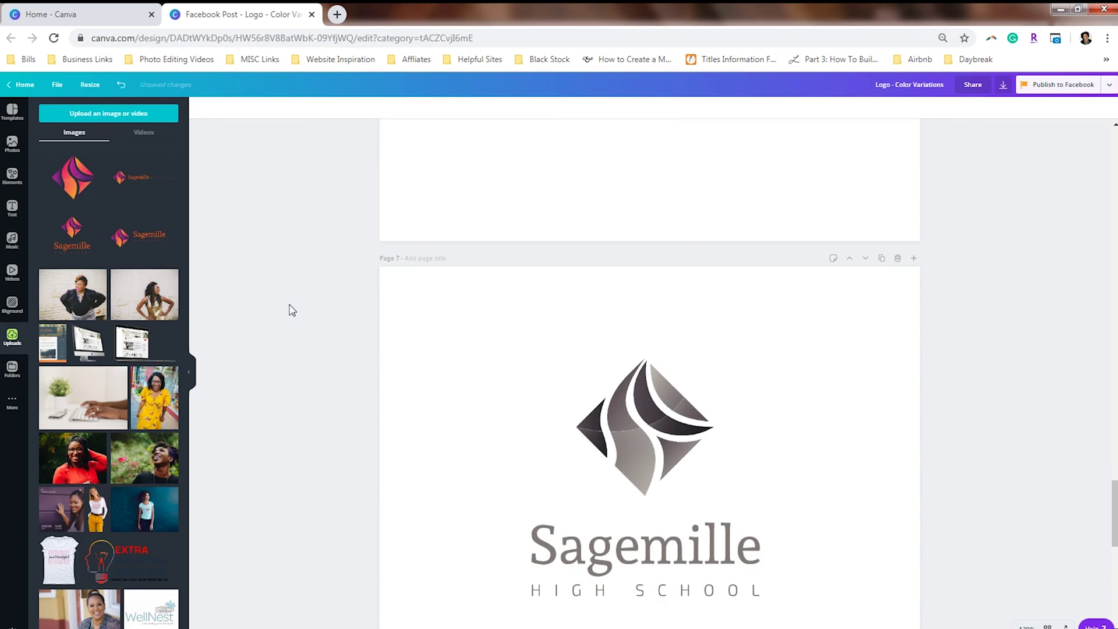
# - Duplicate the grey stacked logo page and set the copy's brightness and contrast to 100
pyautogui.scroll(-3, 291, 310)
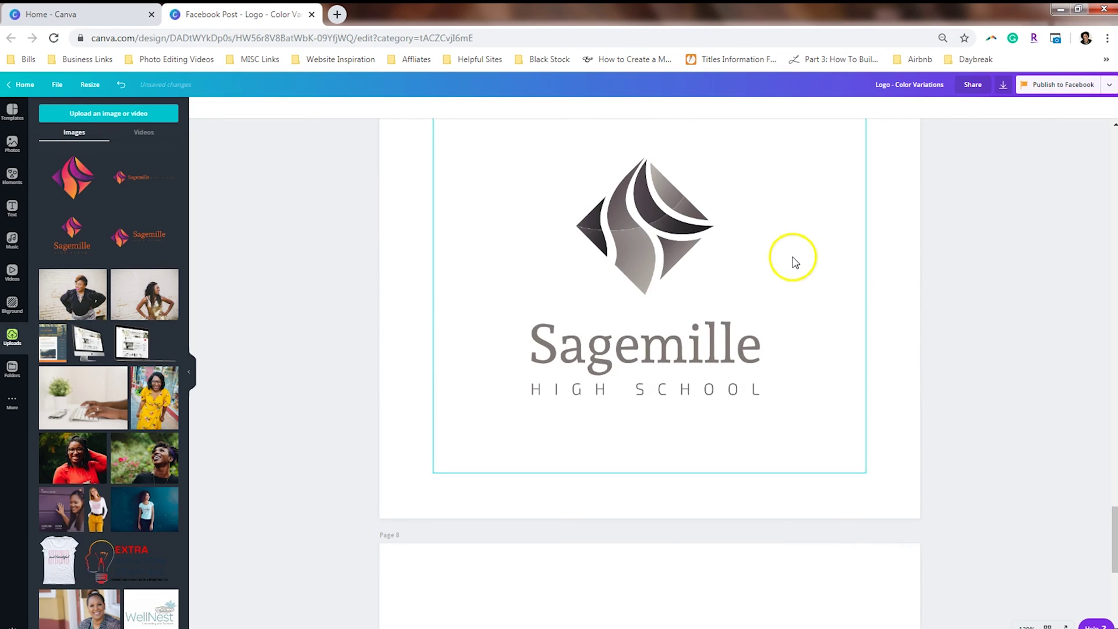
pyautogui.scroll(2, 800, 257)
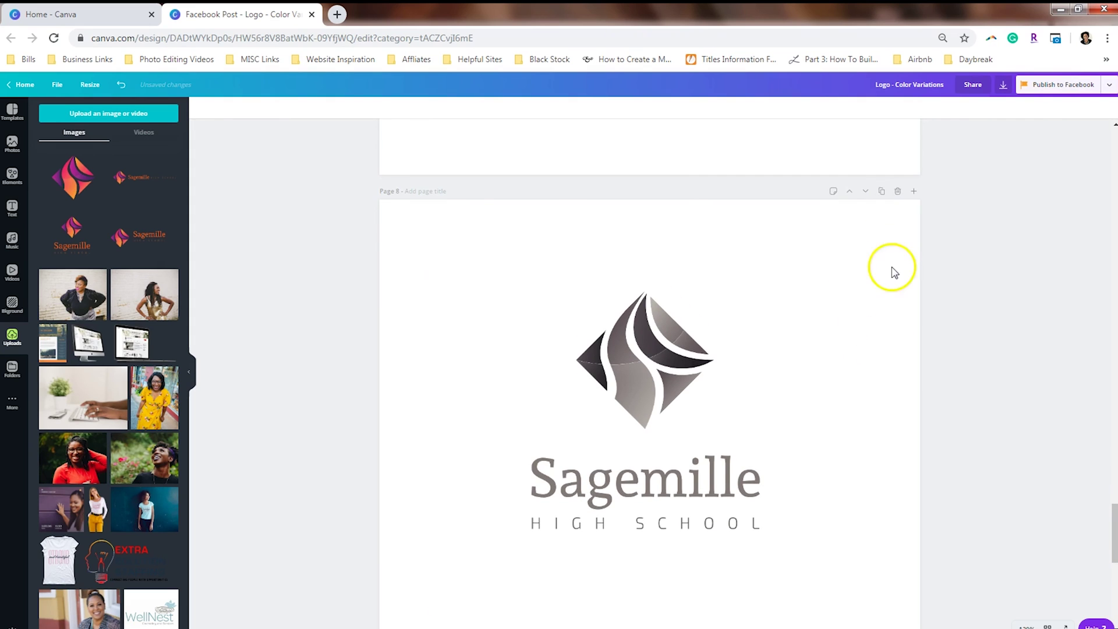
pyautogui.click(880, 192)
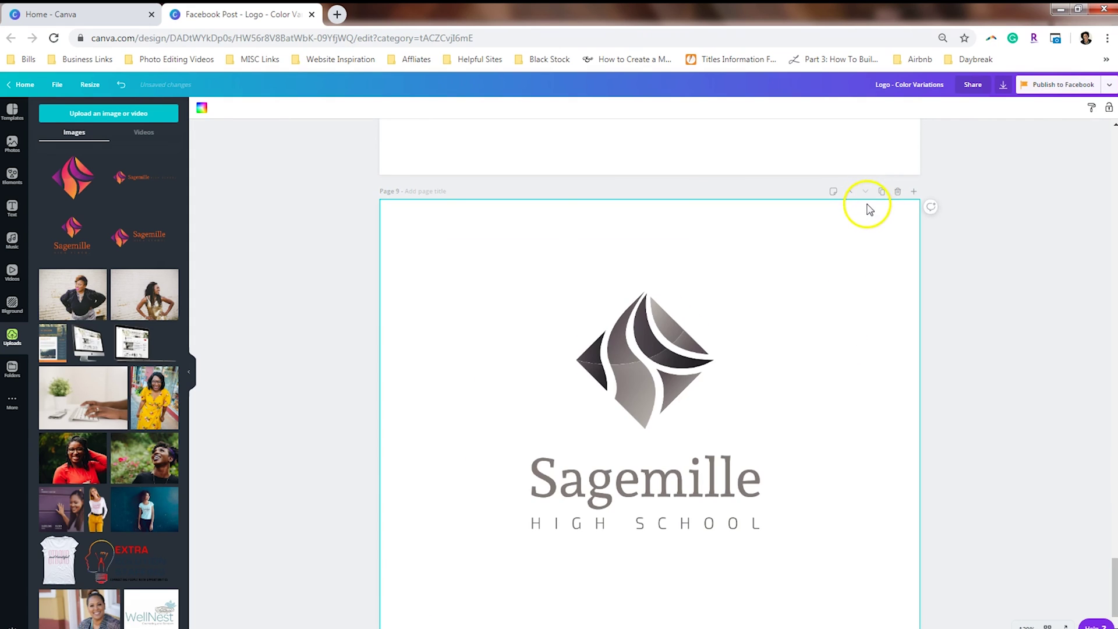
pyautogui.click(664, 364)
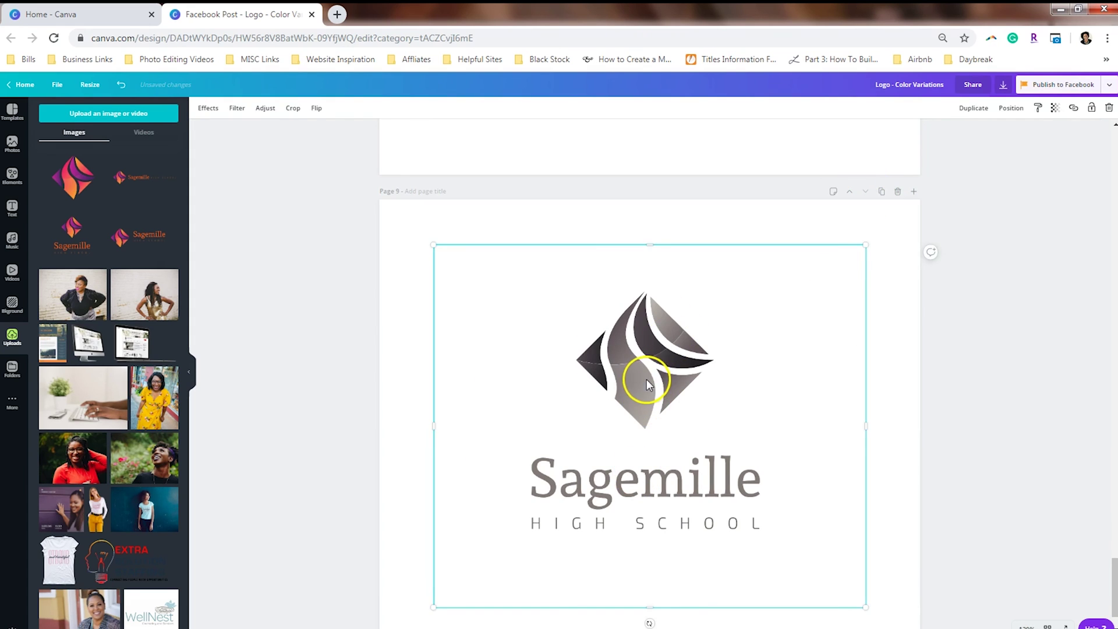
pyautogui.click(264, 109)
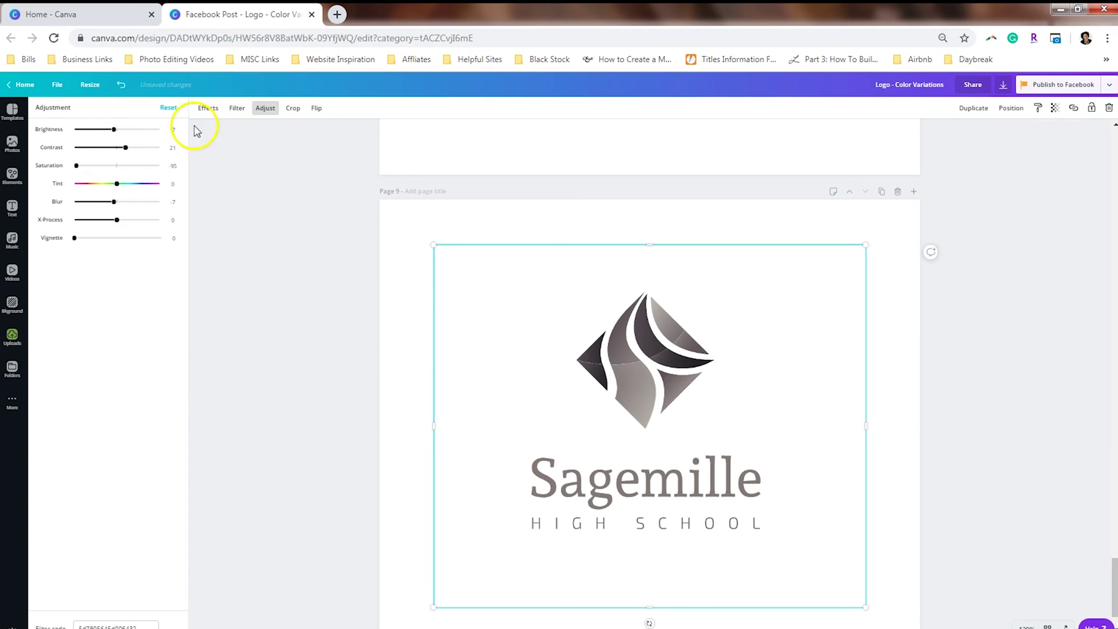
pyautogui.moveTo(114, 129); pyautogui.dragTo(236, 143)
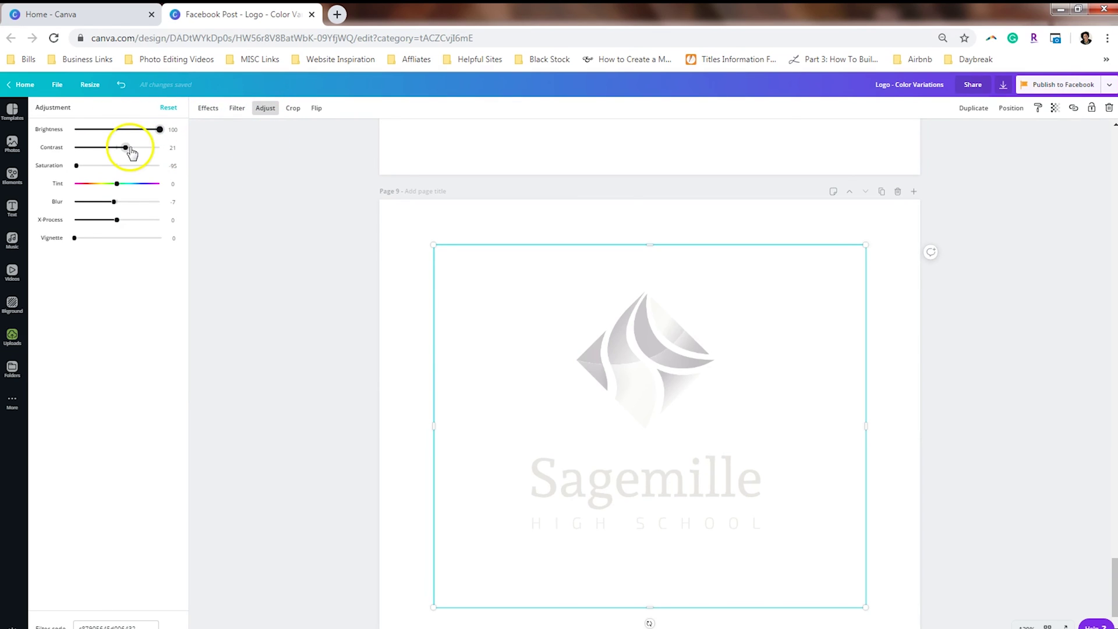
pyautogui.moveTo(126, 148); pyautogui.dragTo(244, 185)
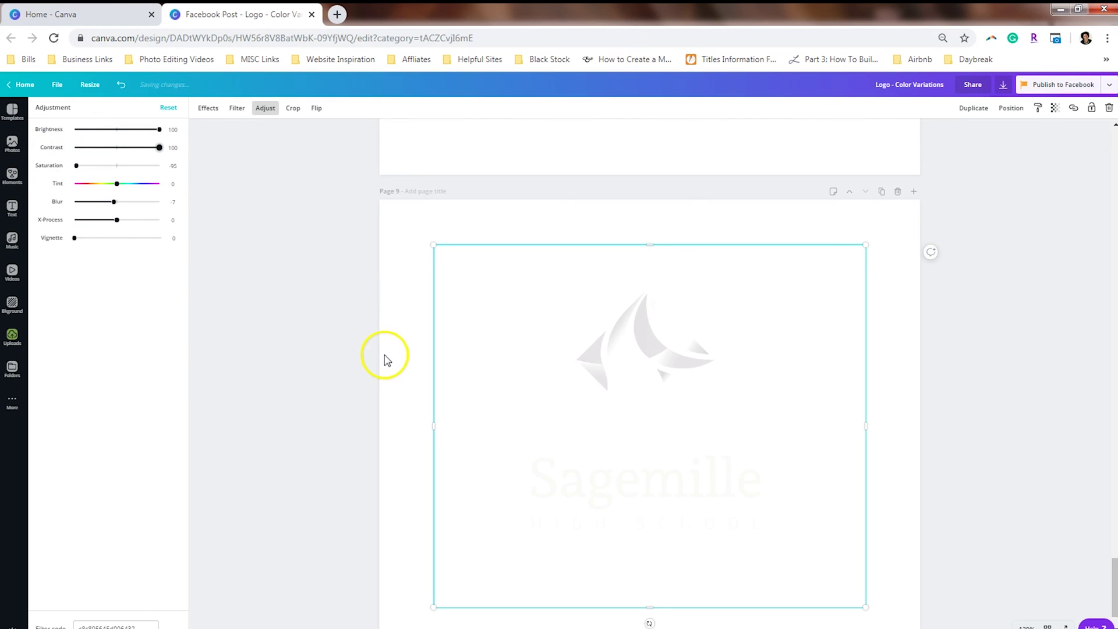
pyautogui.click(342, 348)
# - Open the Download options and expand the page selection list
pyautogui.scroll(10, 344, 350)
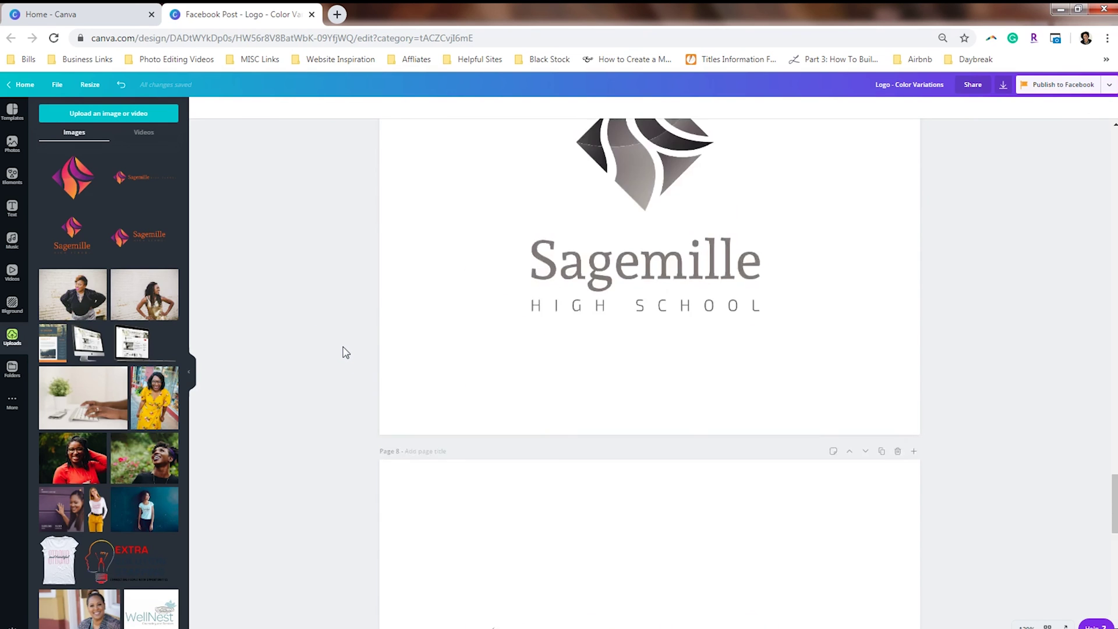
pyautogui.scroll(10, 344, 353)
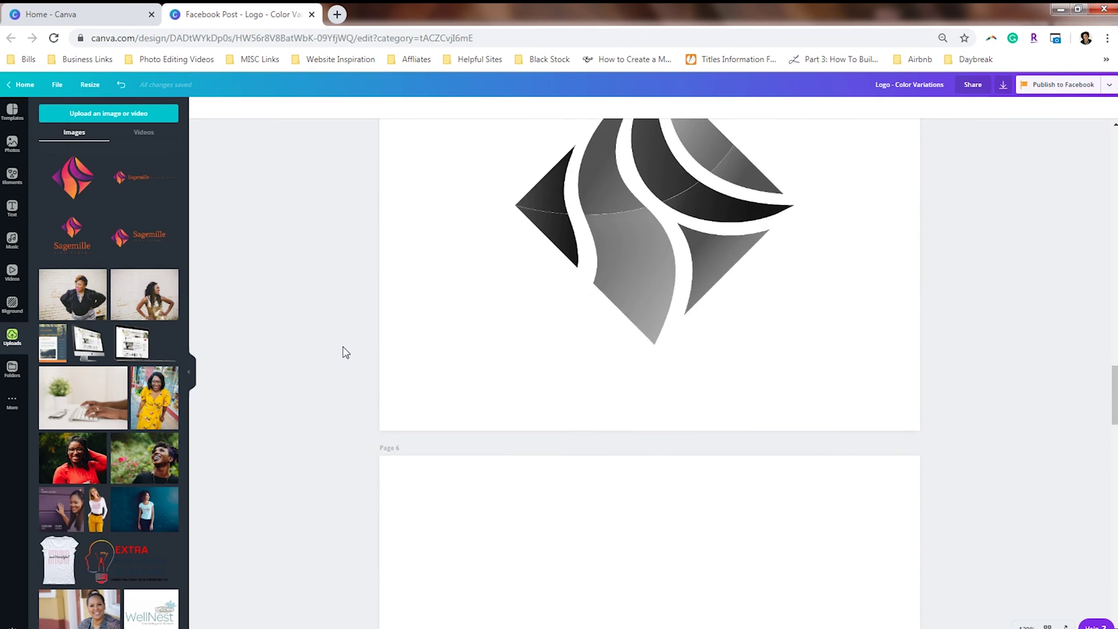
pyautogui.scroll(5, 345, 353)
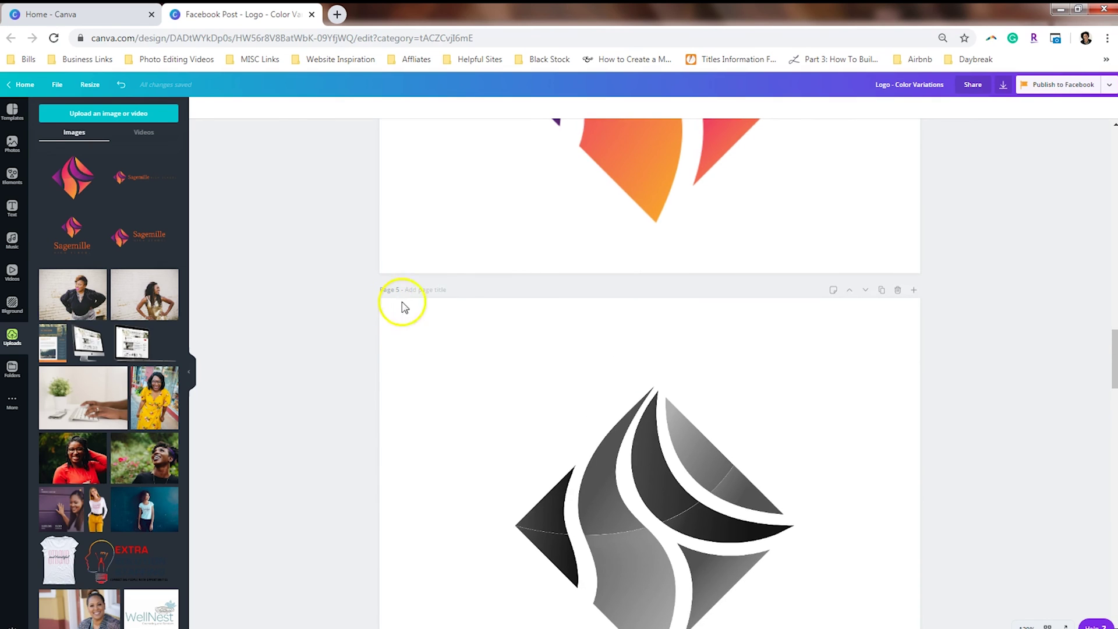
pyautogui.scroll(-20, 440, 372)
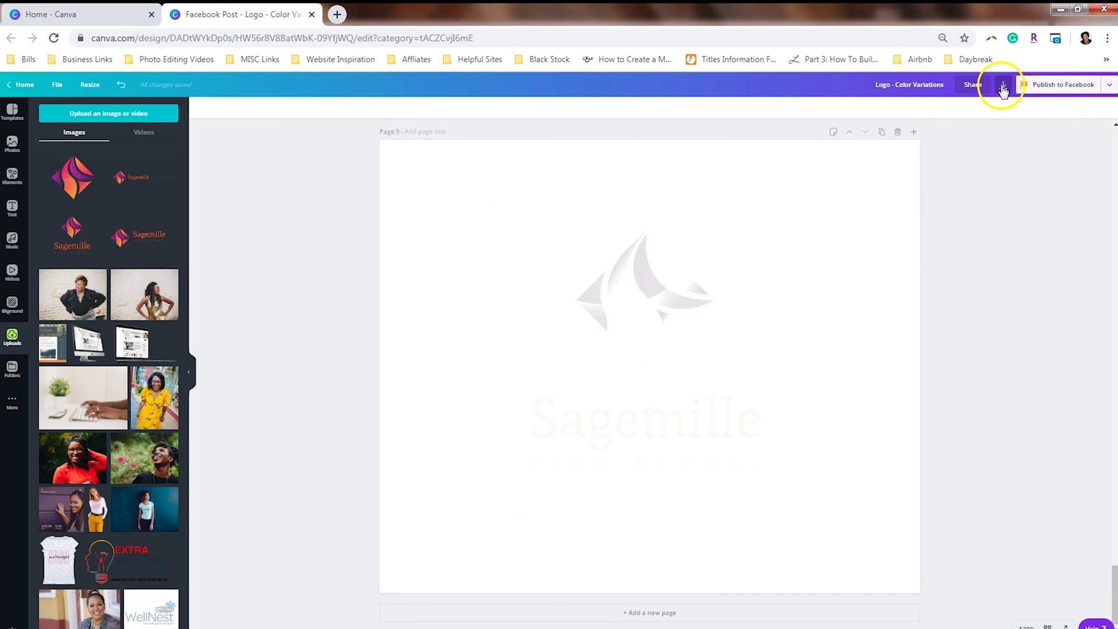
pyautogui.click(1003, 87)
pyautogui.click(1100, 261)
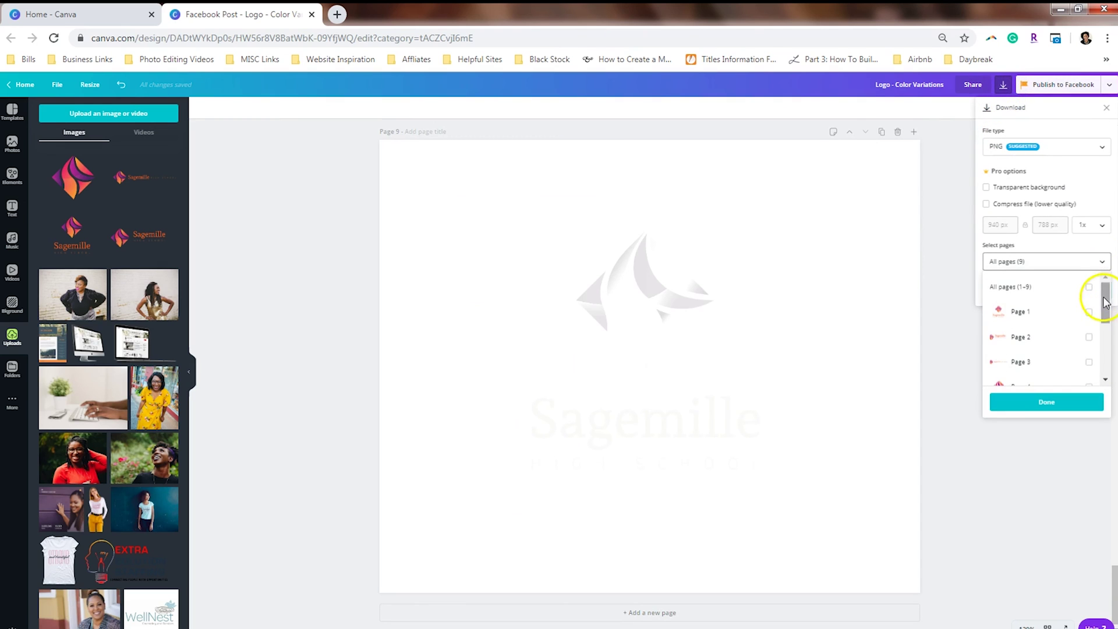
pyautogui.moveTo(1106, 301); pyautogui.dragTo(1100, 349)
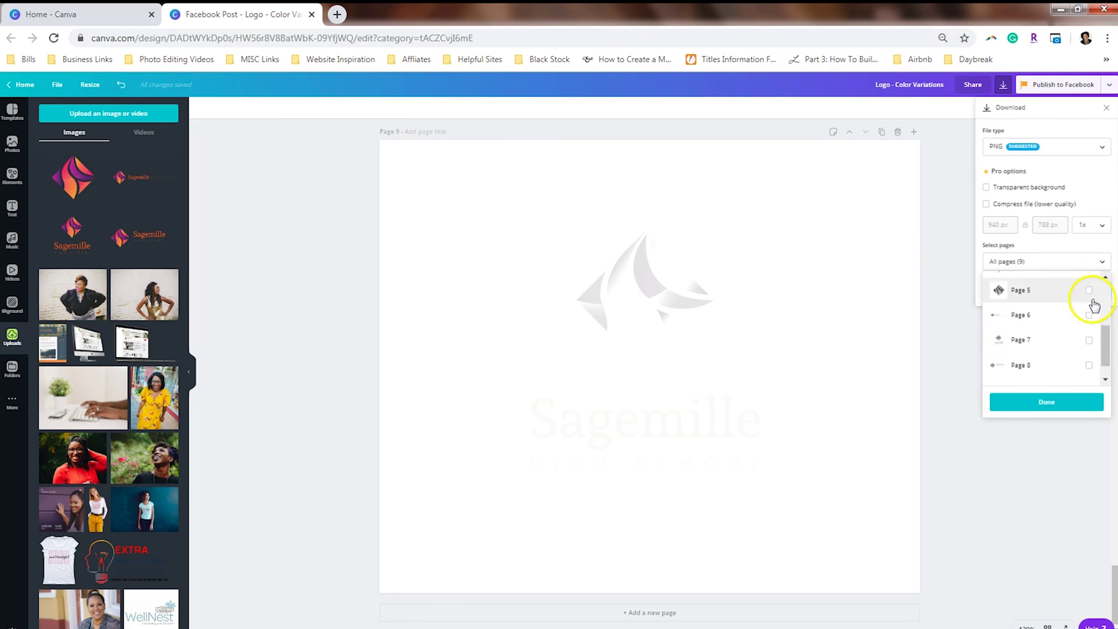
# - Select pages 5–9, download them as PNG and dismiss the publish confirmation
pyautogui.click(1088, 290)
pyautogui.click(1088, 315)
pyautogui.click(1088, 340)
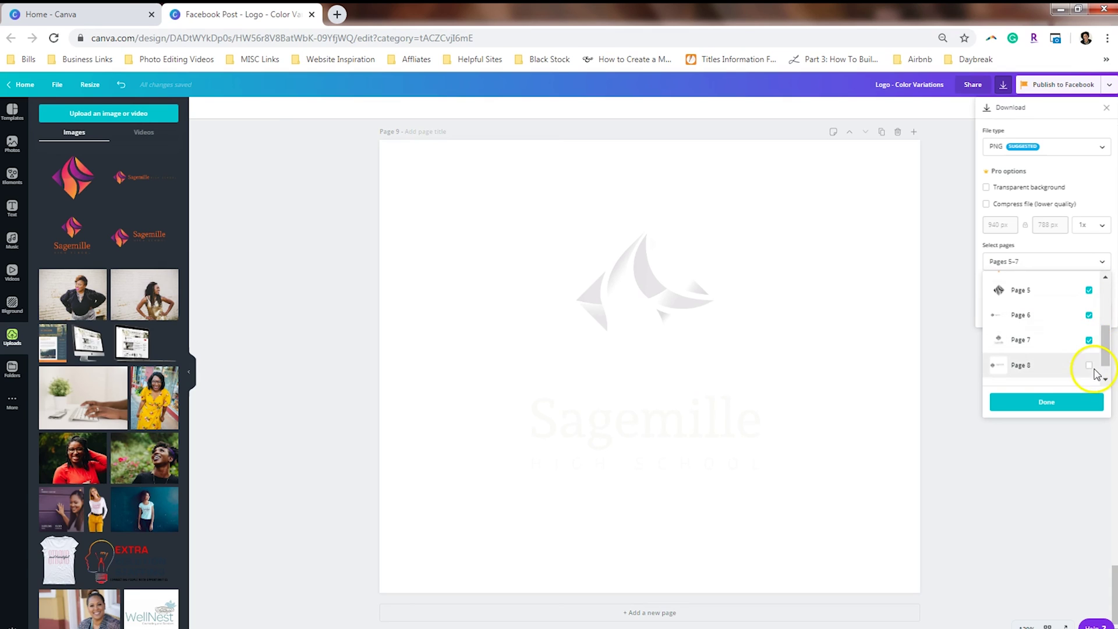
pyautogui.click(1089, 365)
pyautogui.scroll(-1, 1095, 361)
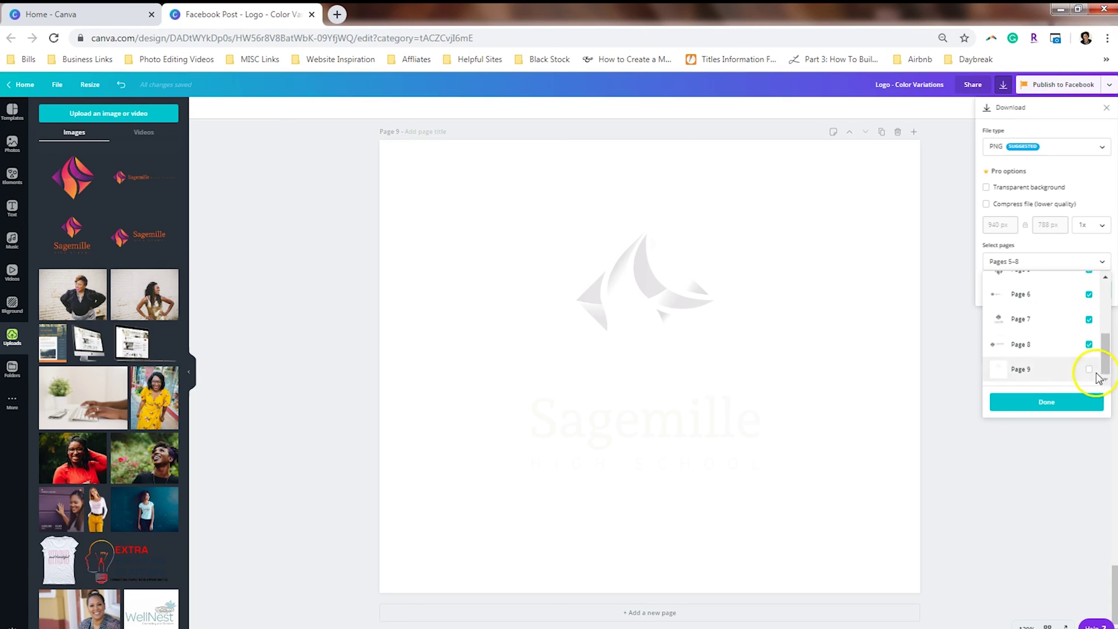
pyautogui.click(1087, 401)
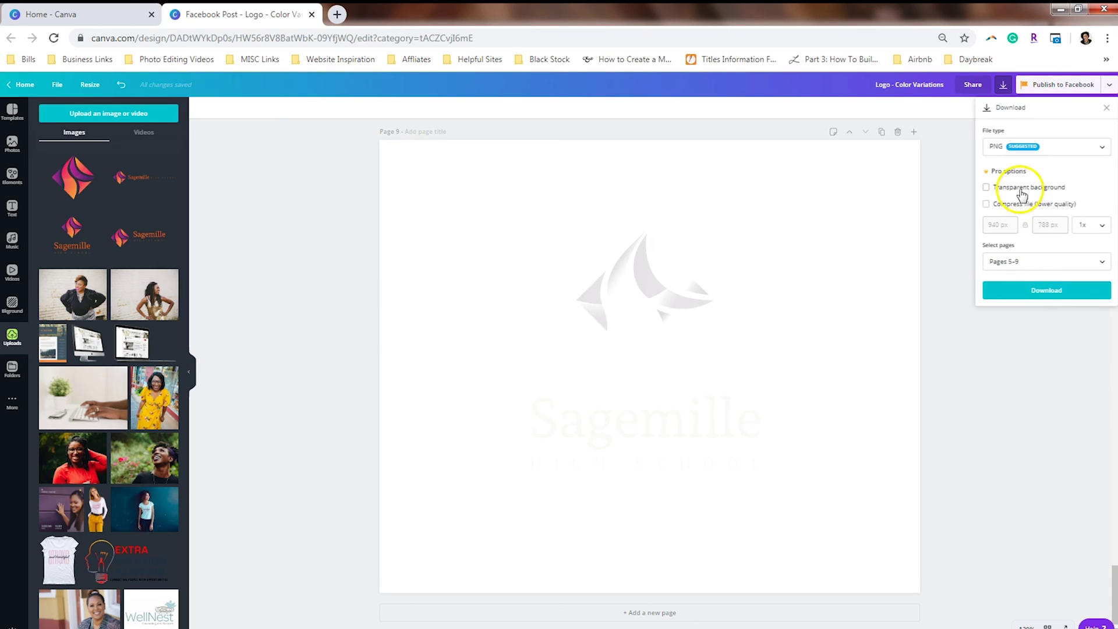
pyautogui.click(1065, 292)
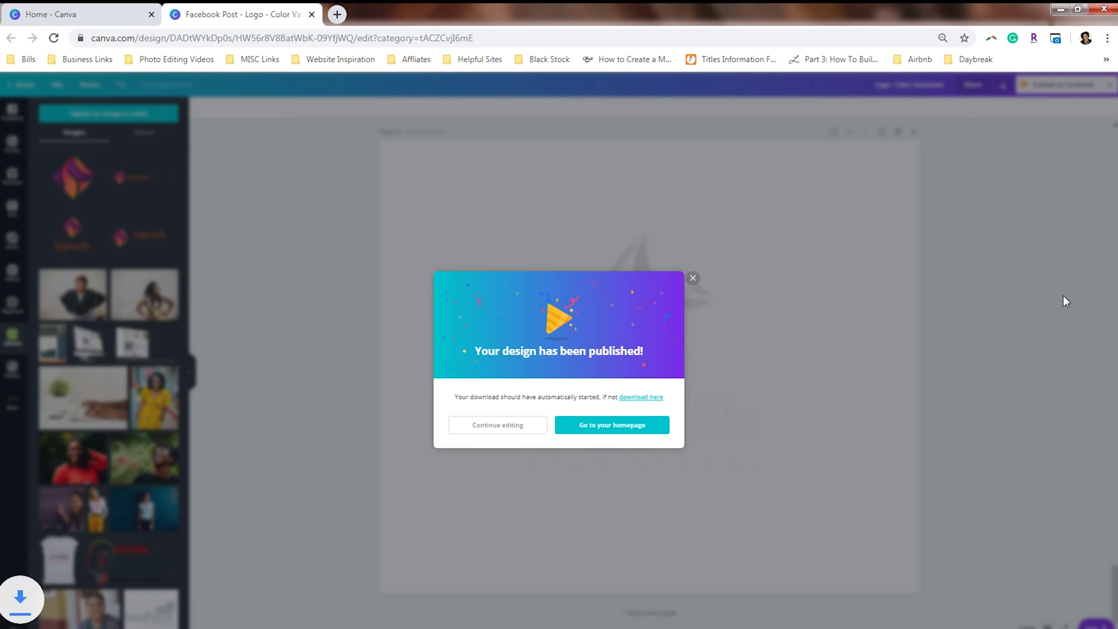
pyautogui.click(693, 279)
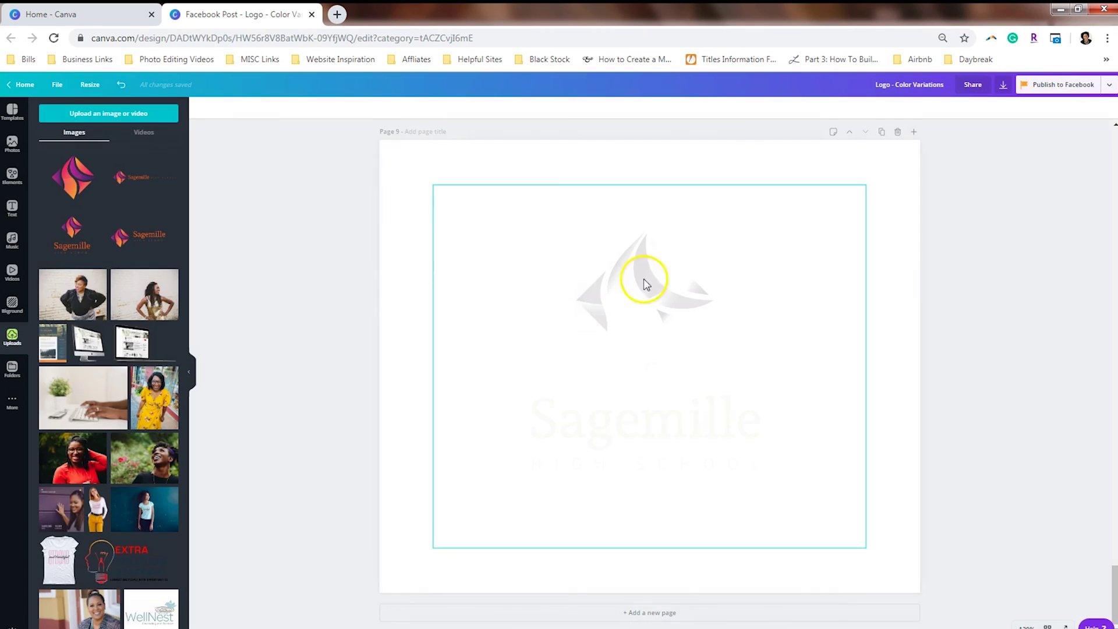
# - Create a new uploads folder named 'New Logos'
pyautogui.click(8, 382)
pyautogui.click(155, 133)
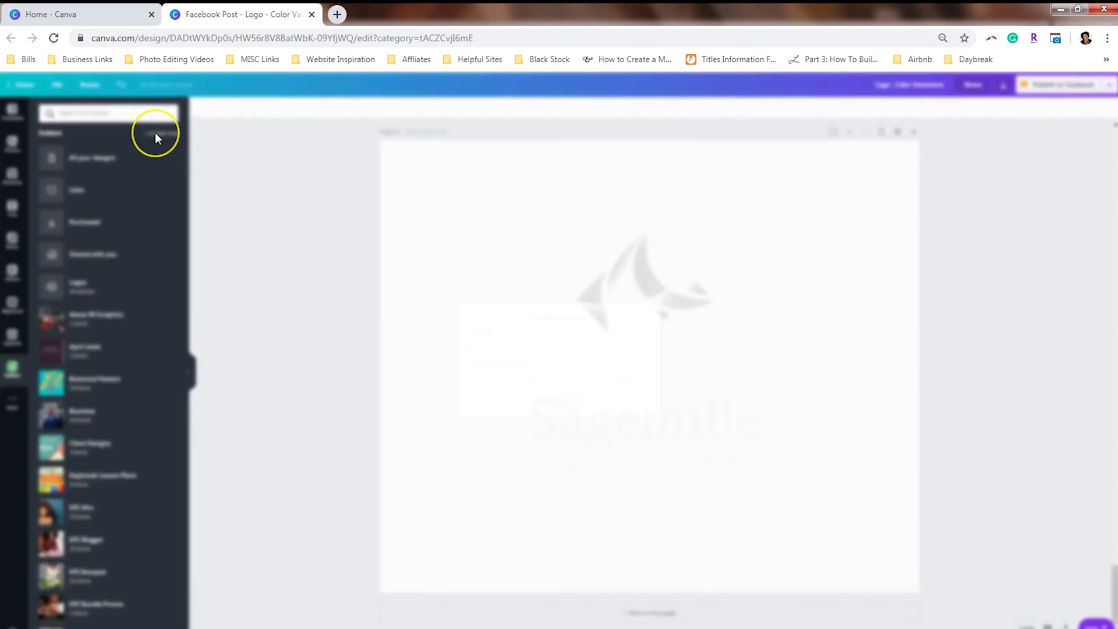
pyautogui.write('New Logos')
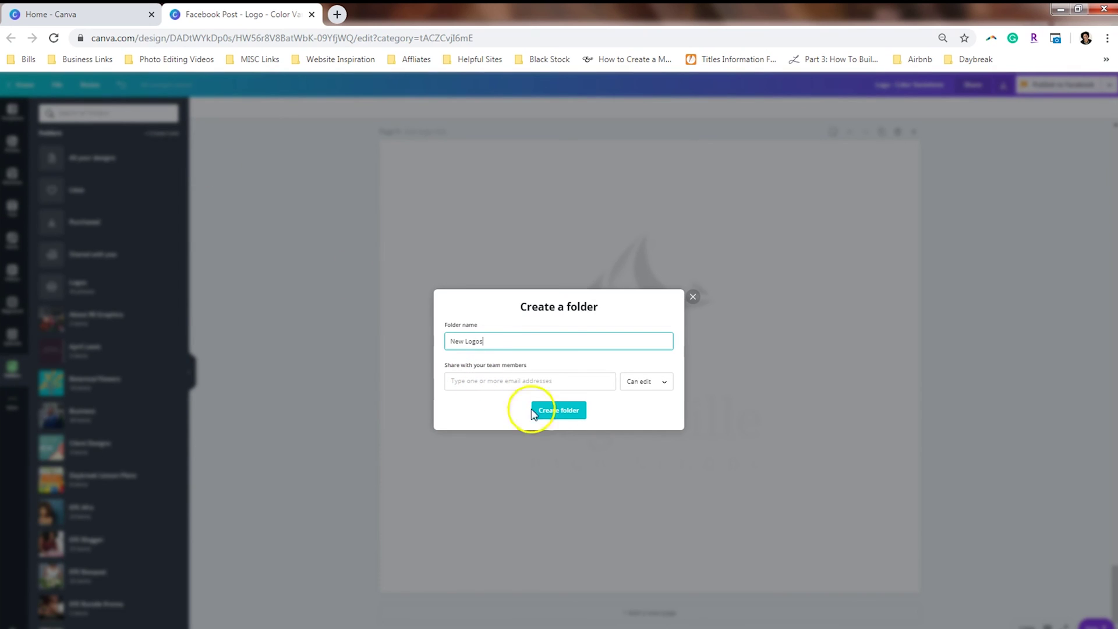
pyautogui.click(555, 411)
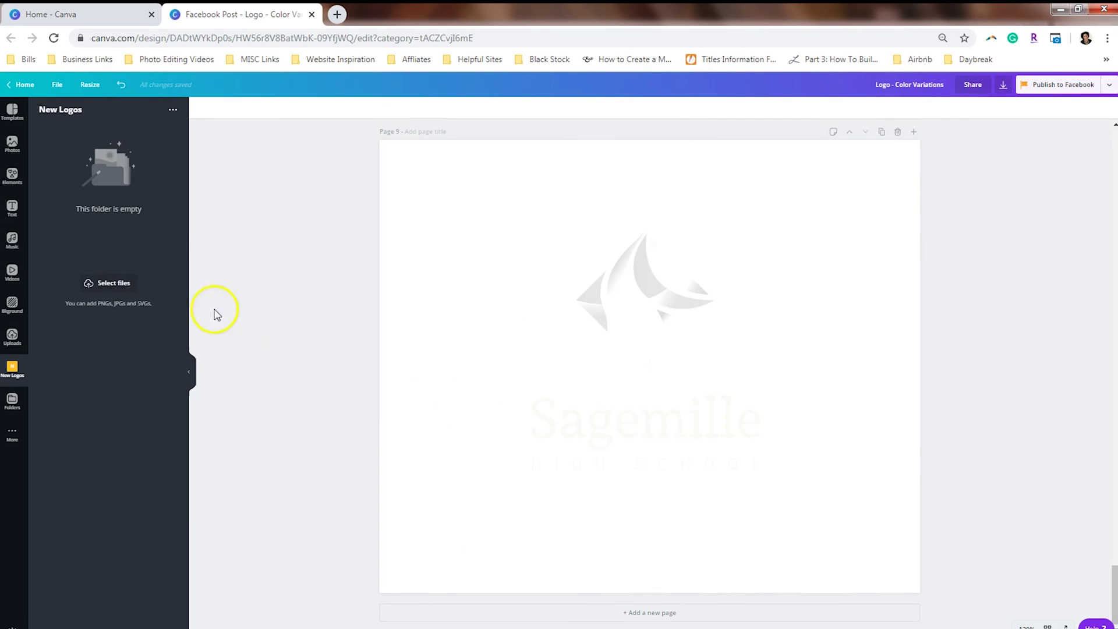
# - Upload all nine logo files into New Logos and add a blank page 10
pyautogui.click(107, 287)
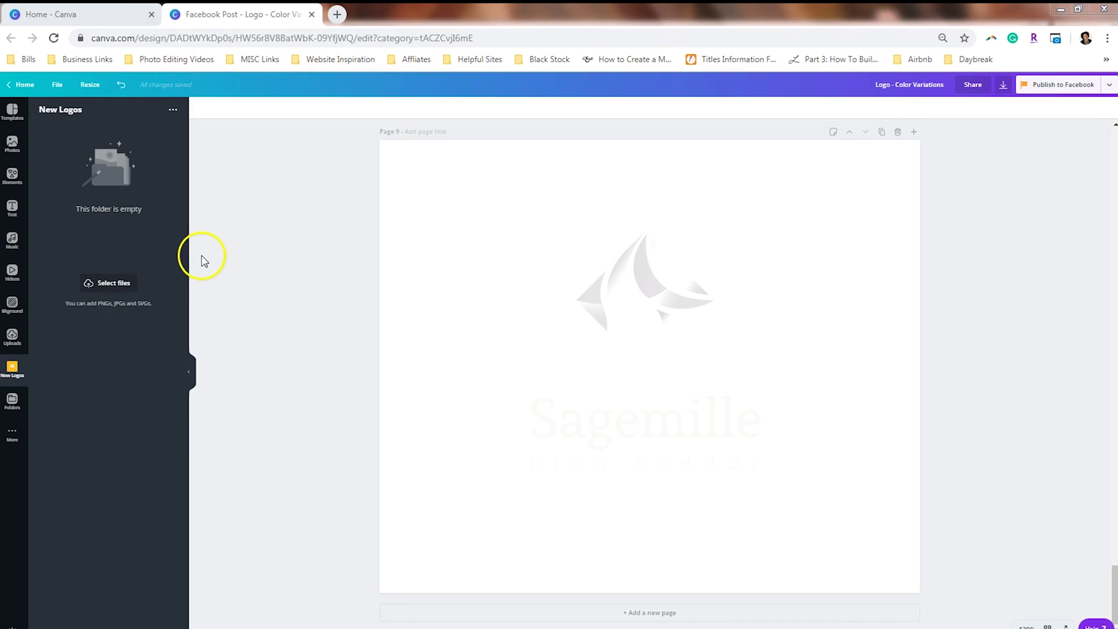
pyautogui.hotkey('ctrl', 'a')
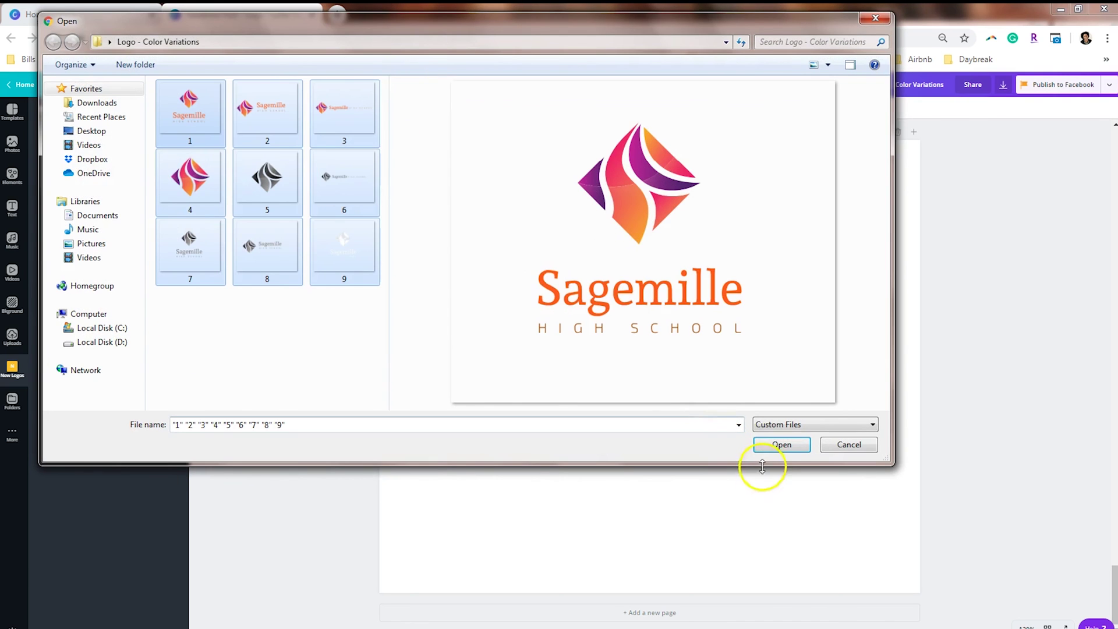
pyautogui.click(777, 446)
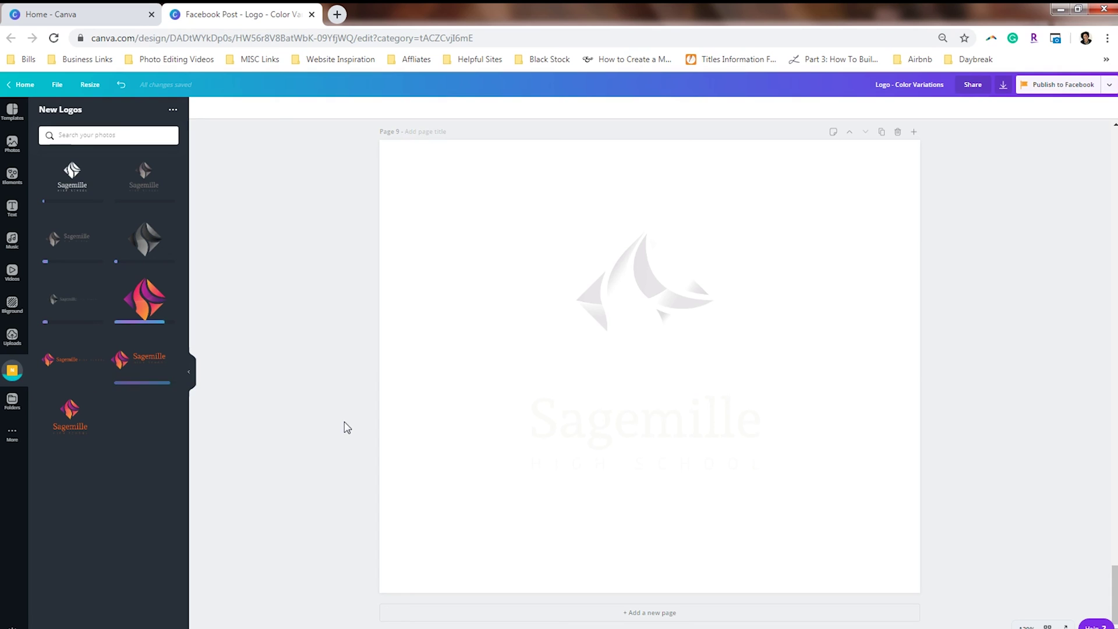
pyautogui.click(581, 613)
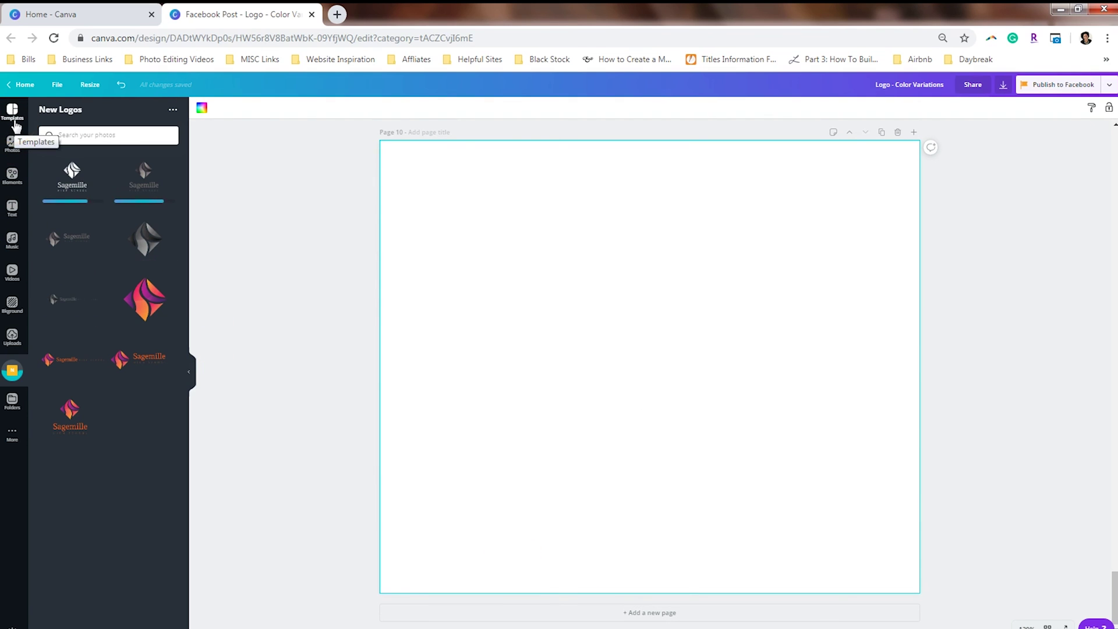
# - Apply the Yard Sale Facebook template to page 10 with a small white logo bottom right, then add page 11
pyautogui.click(16, 126)
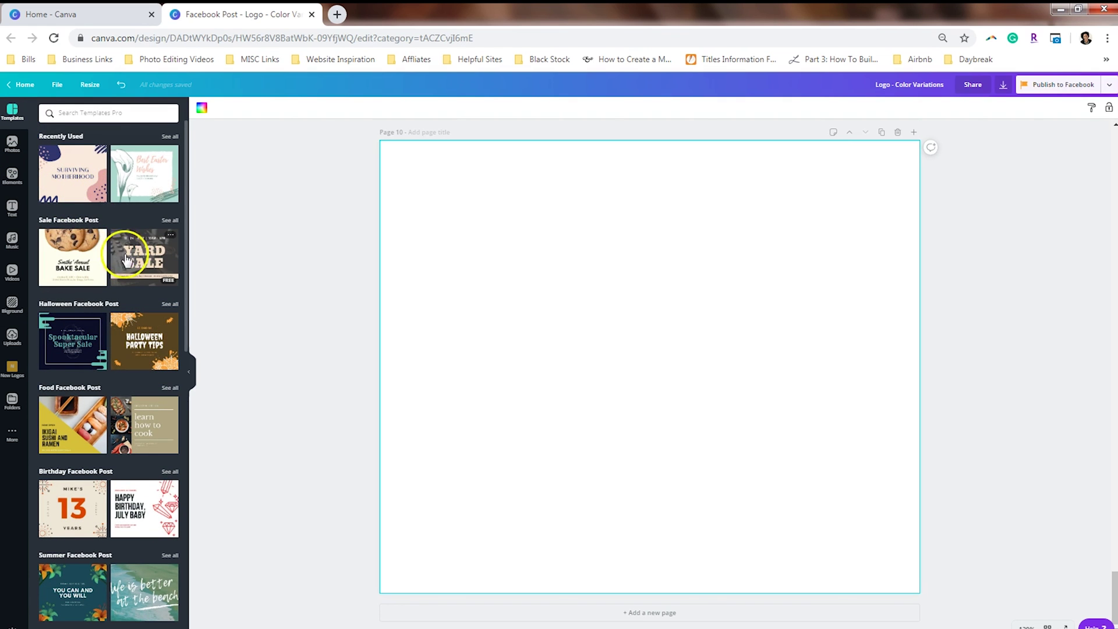
pyautogui.click(141, 265)
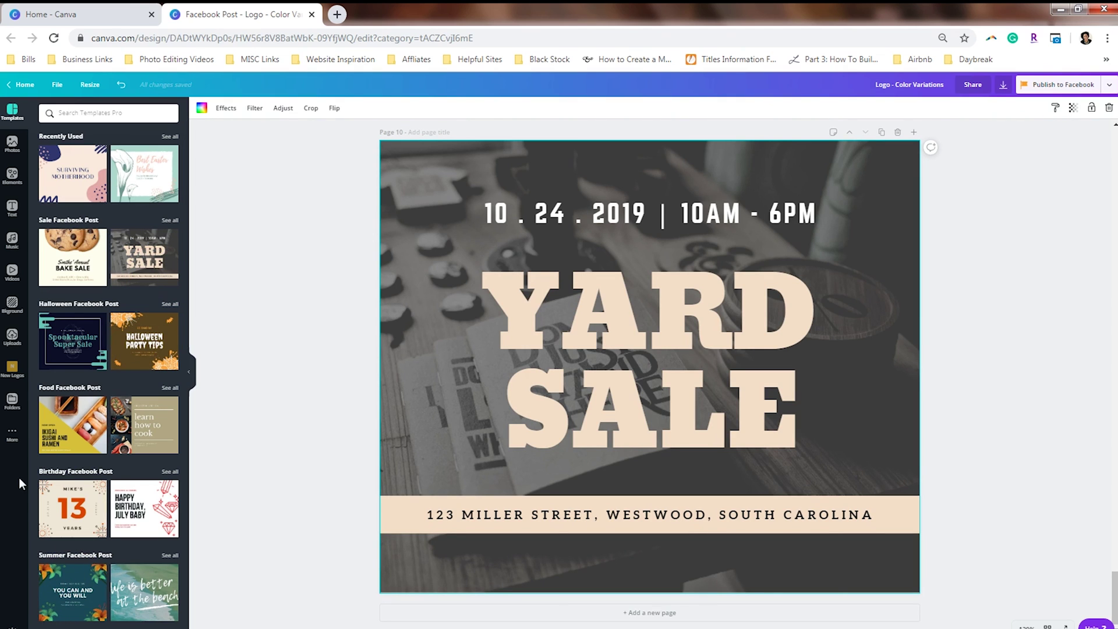
pyautogui.click(14, 369)
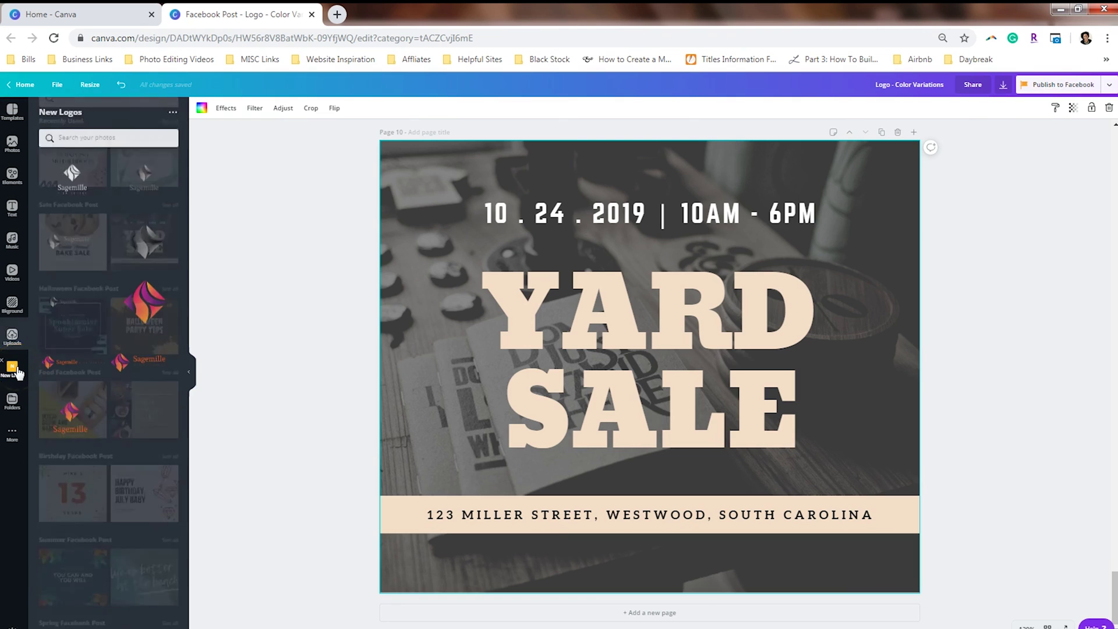
pyautogui.click(72, 173)
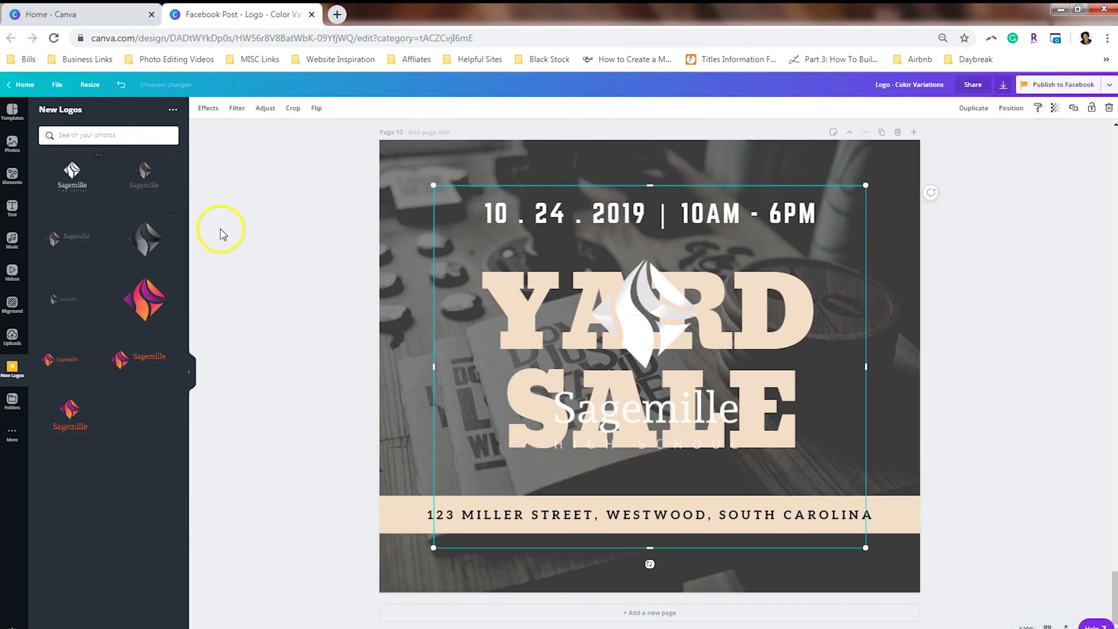
pyautogui.moveTo(865, 185); pyautogui.dragTo(640, 448)
pyautogui.moveTo(529, 454); pyautogui.dragTo(866, 411)
pyautogui.click(1011, 342)
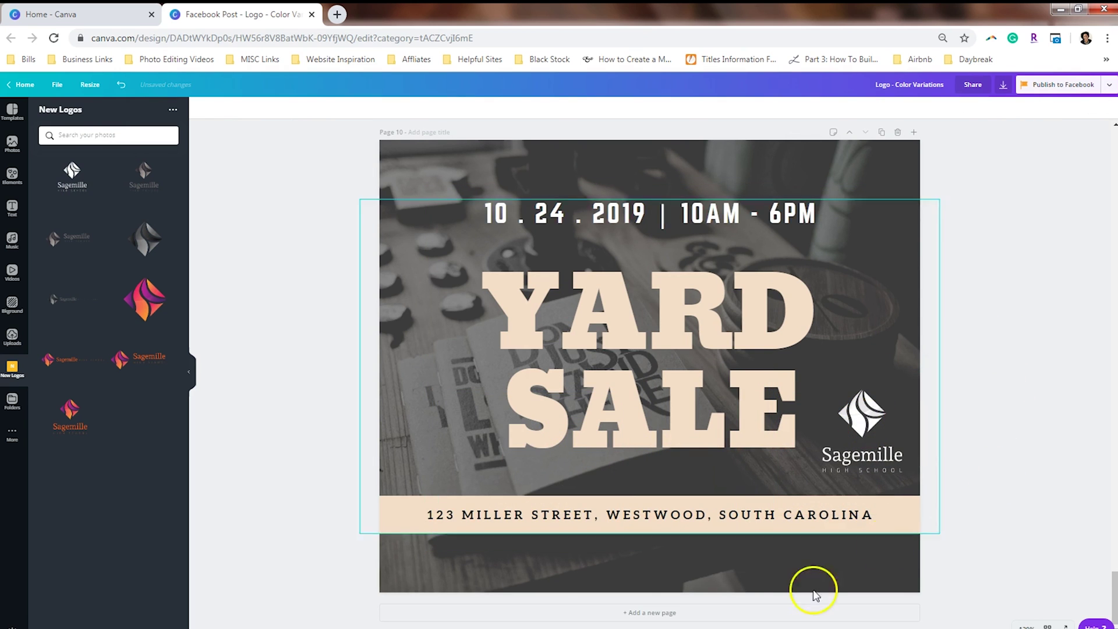
pyautogui.click(707, 614)
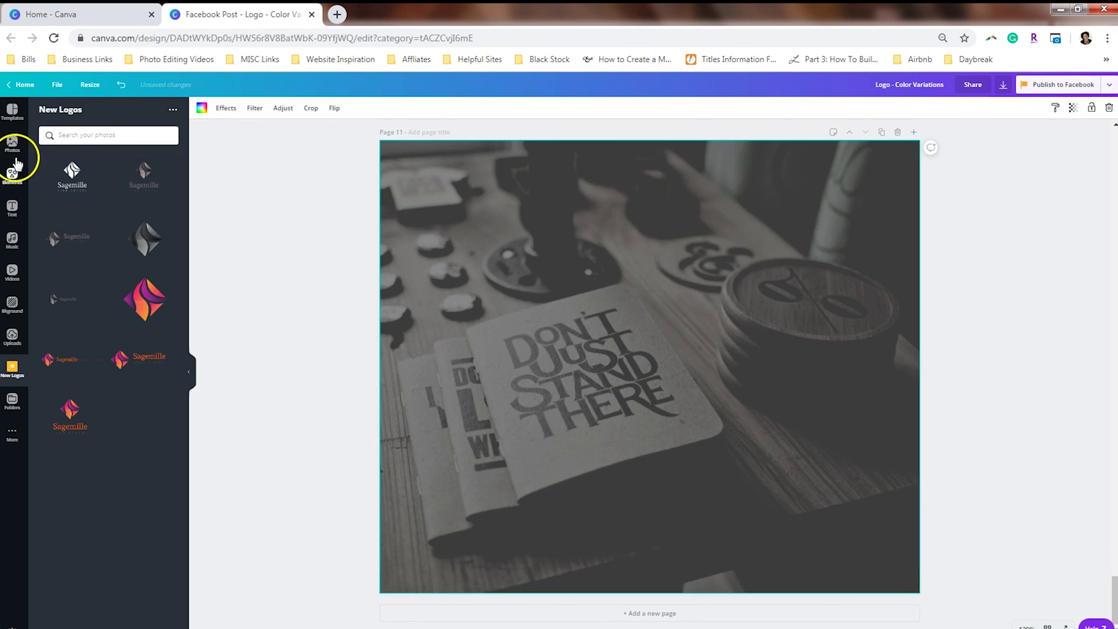
pyautogui.click(19, 124)
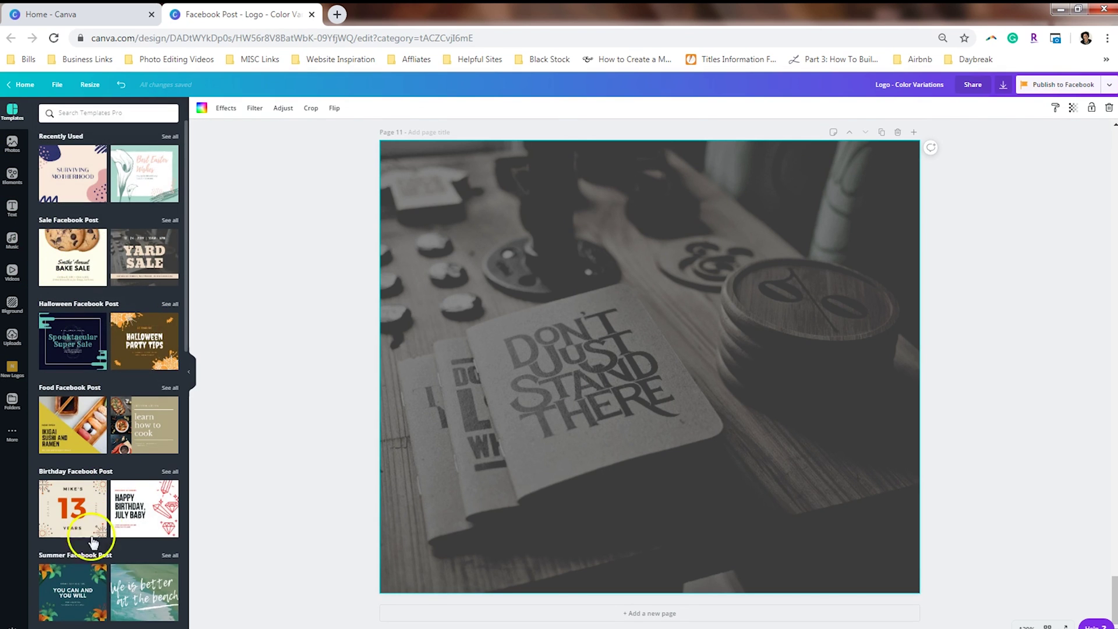
# - Apply the You Can And You Will template and place a shrunken colour stacked logo at top centre
pyautogui.click(73, 591)
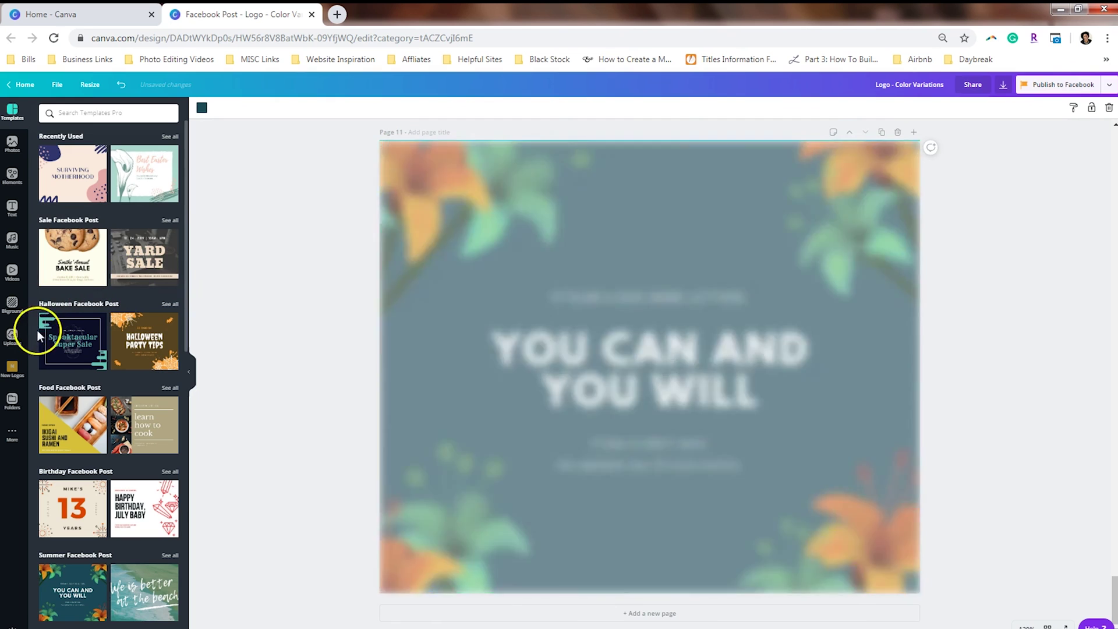
pyautogui.click(12, 368)
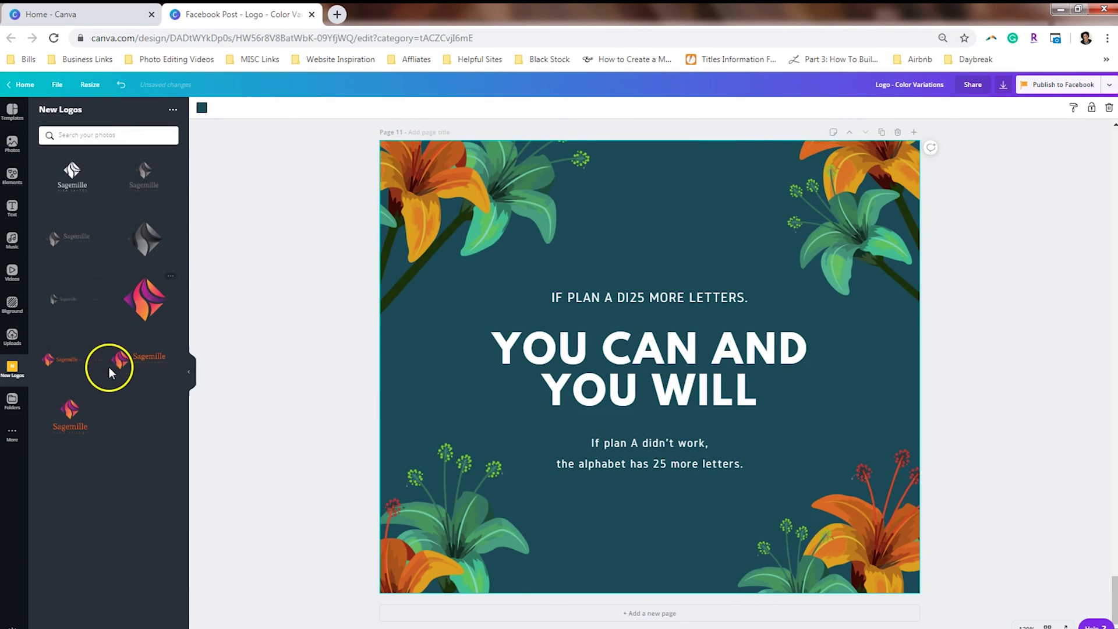
pyautogui.click(69, 412)
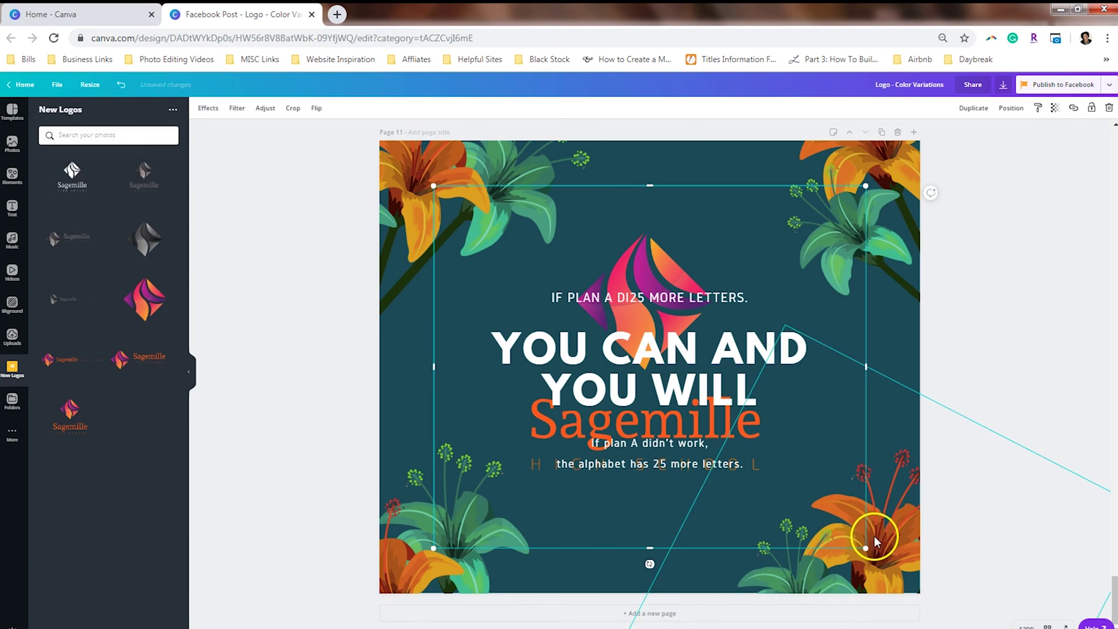
pyautogui.moveTo(872, 542); pyautogui.dragTo(696, 393)
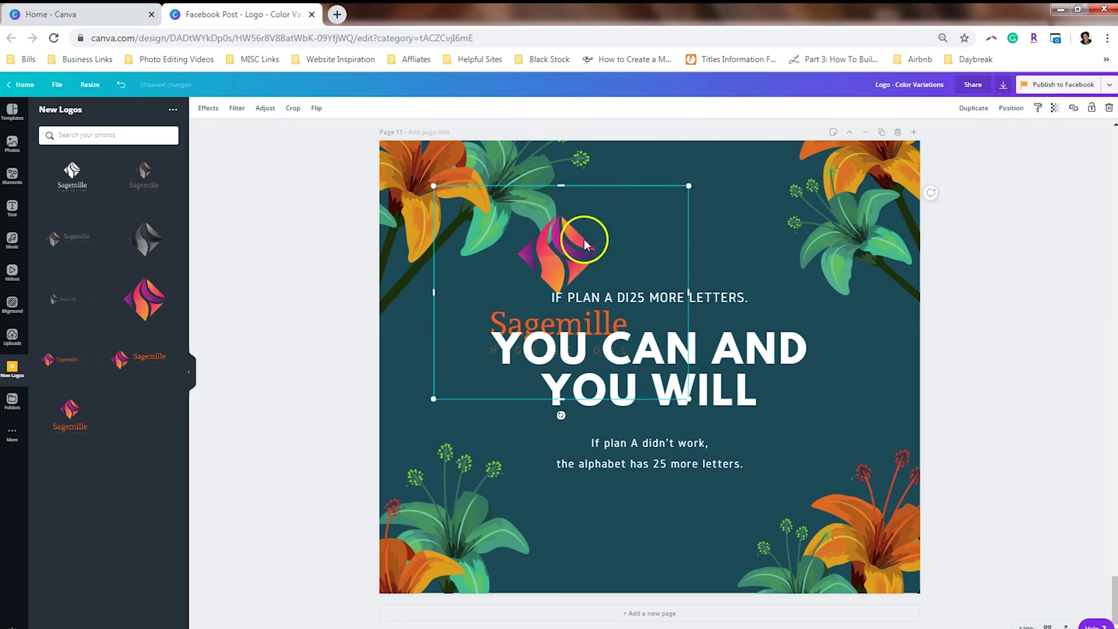
pyautogui.moveTo(584, 244); pyautogui.dragTo(682, 173)
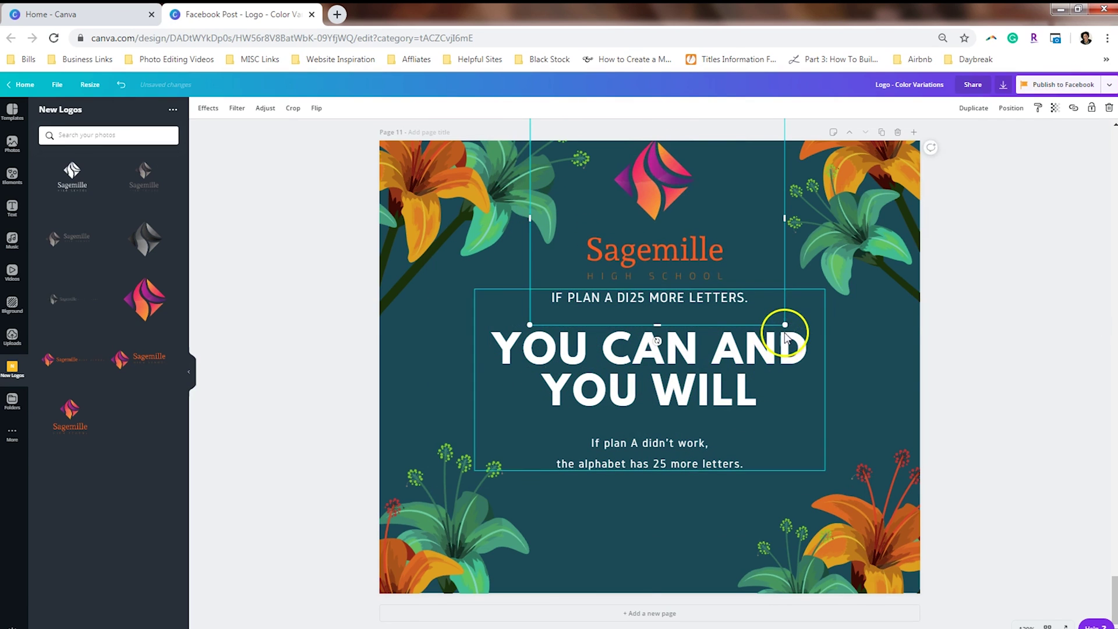
pyautogui.moveTo(785, 324); pyautogui.dragTo(732, 280)
pyautogui.moveTo(674, 220); pyautogui.dragTo(682, 243)
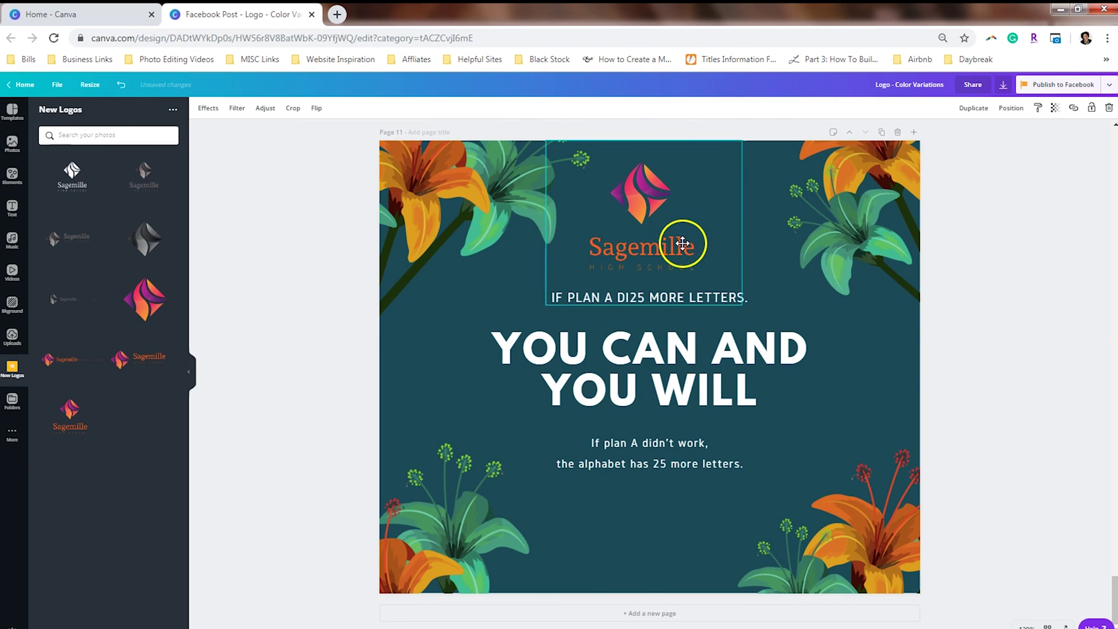
pyautogui.moveTo(984, 367); pyautogui.dragTo(739, 376)
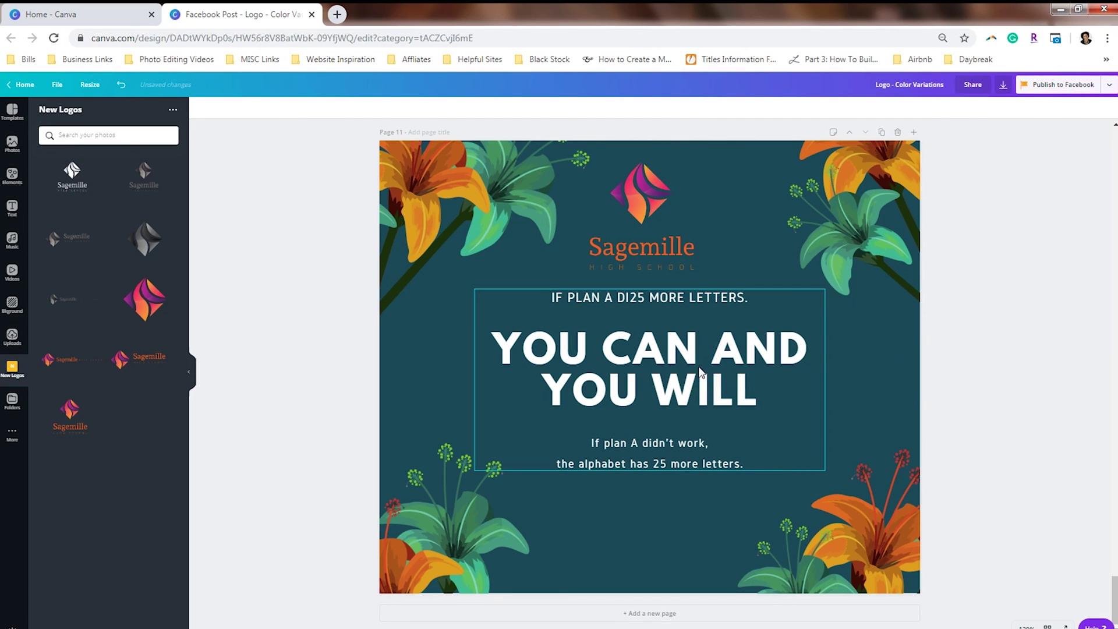
pyautogui.scroll(8, 701, 373)
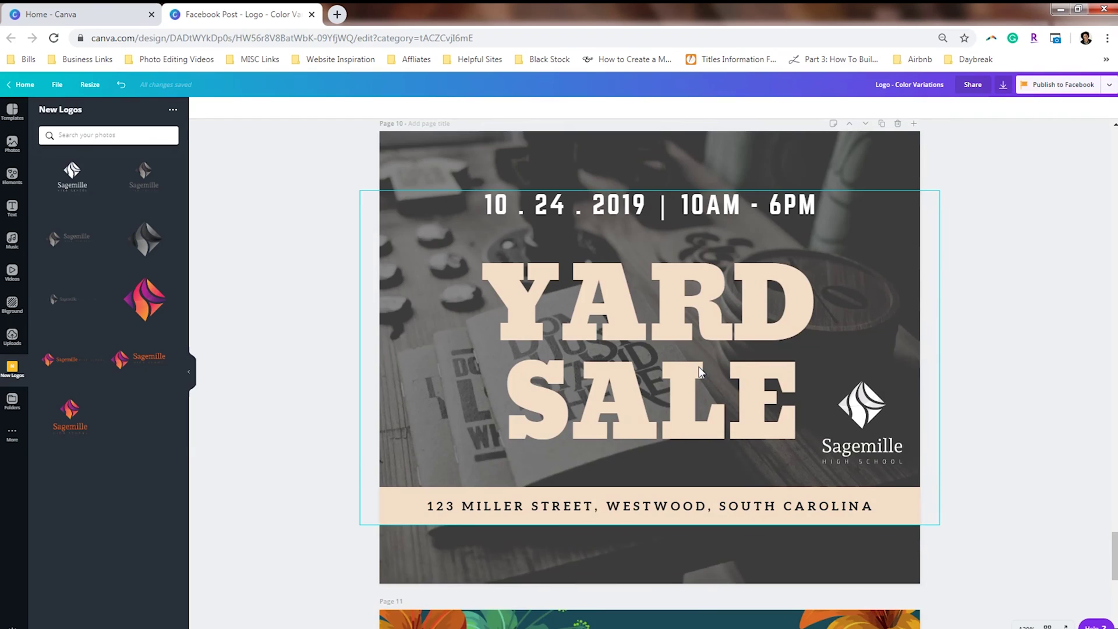